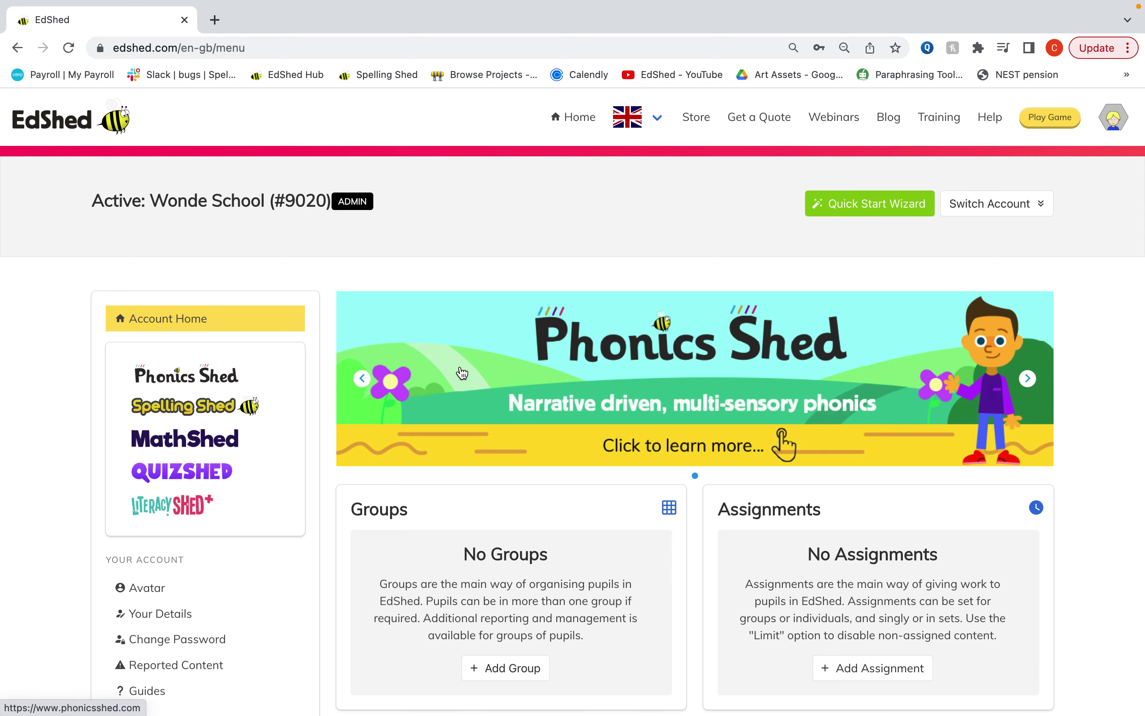
# Open the list of all pupils in the organisation
pyautogui.scroll(-1, 462, 373)
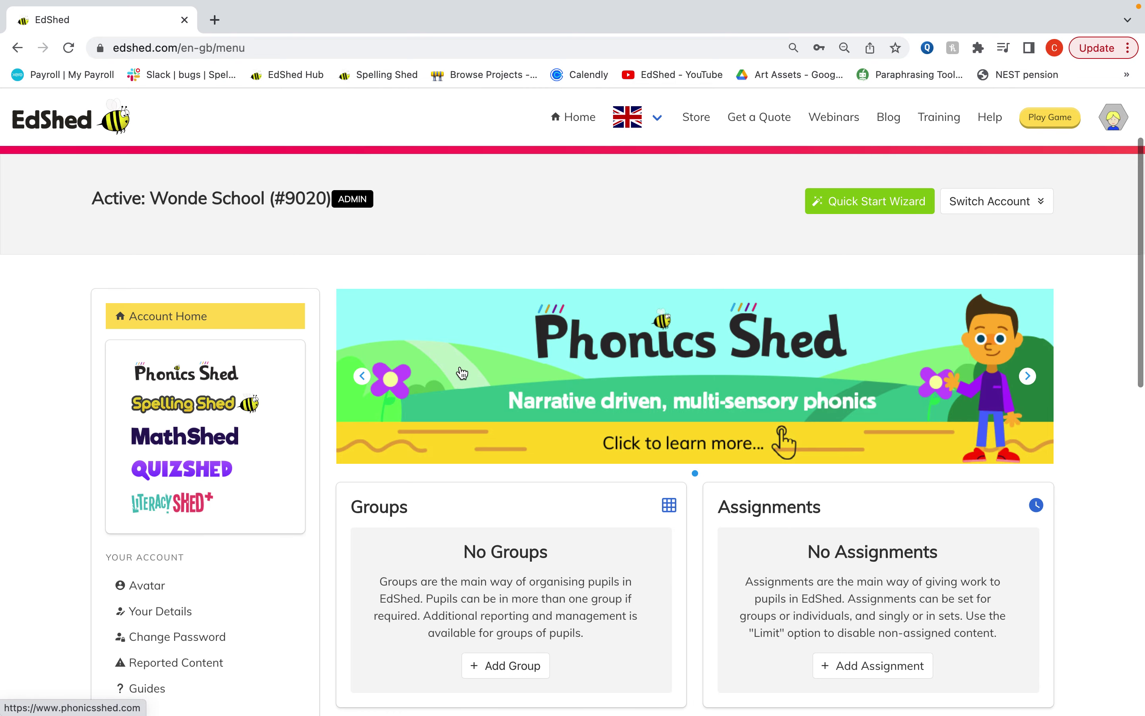
pyautogui.scroll(-2, 462, 373)
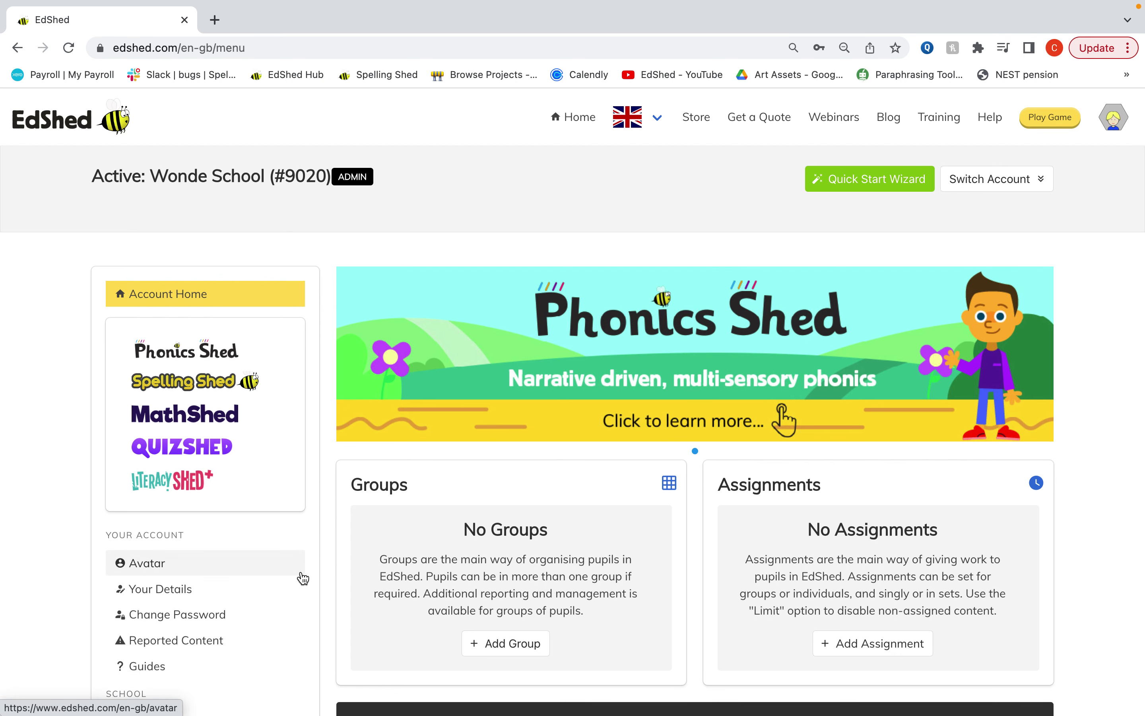
pyautogui.scroll(-5, 303, 578)
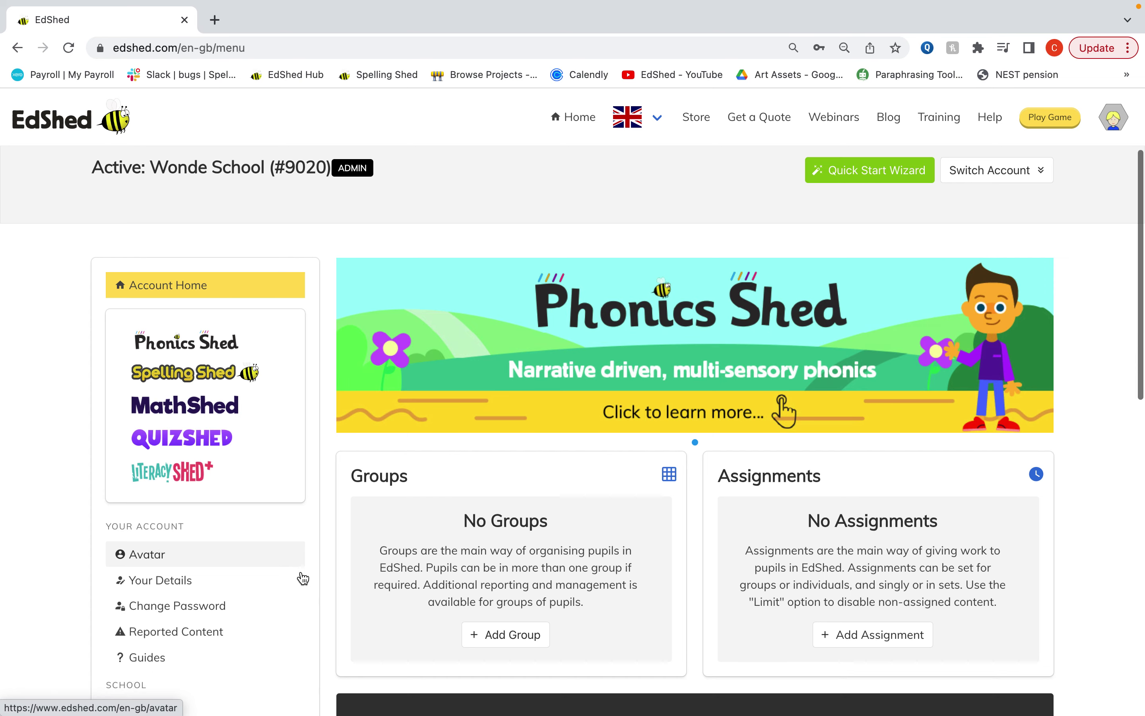
pyautogui.scroll(-1, 303, 579)
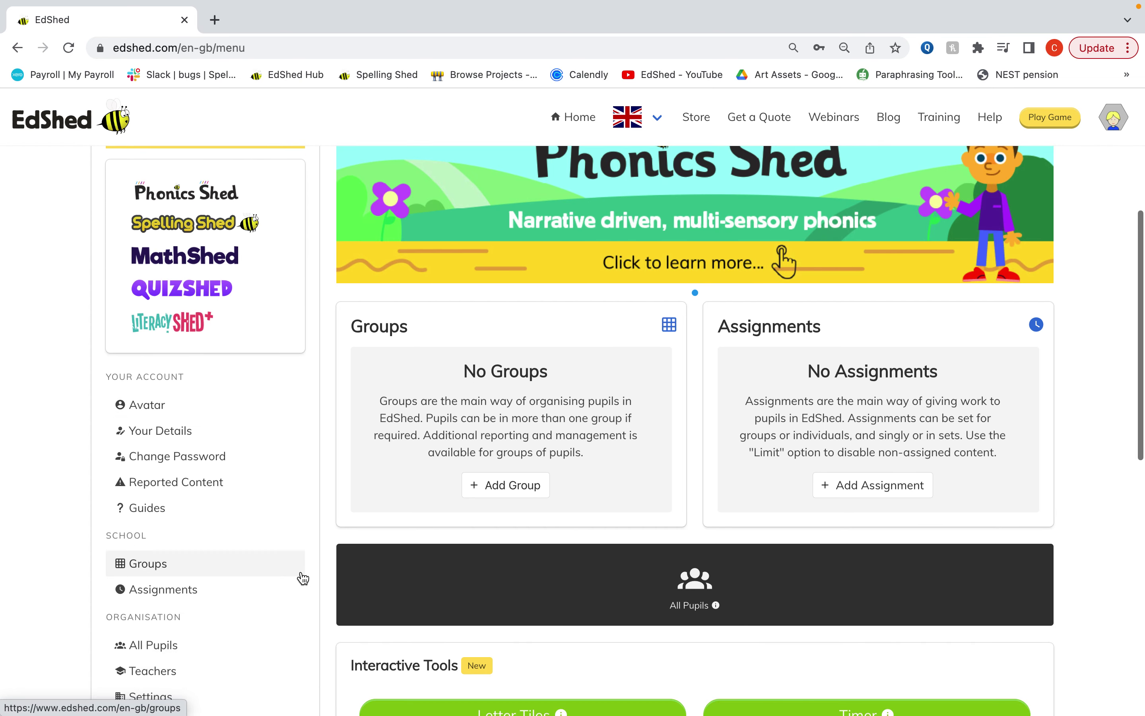
pyautogui.click(250, 651)
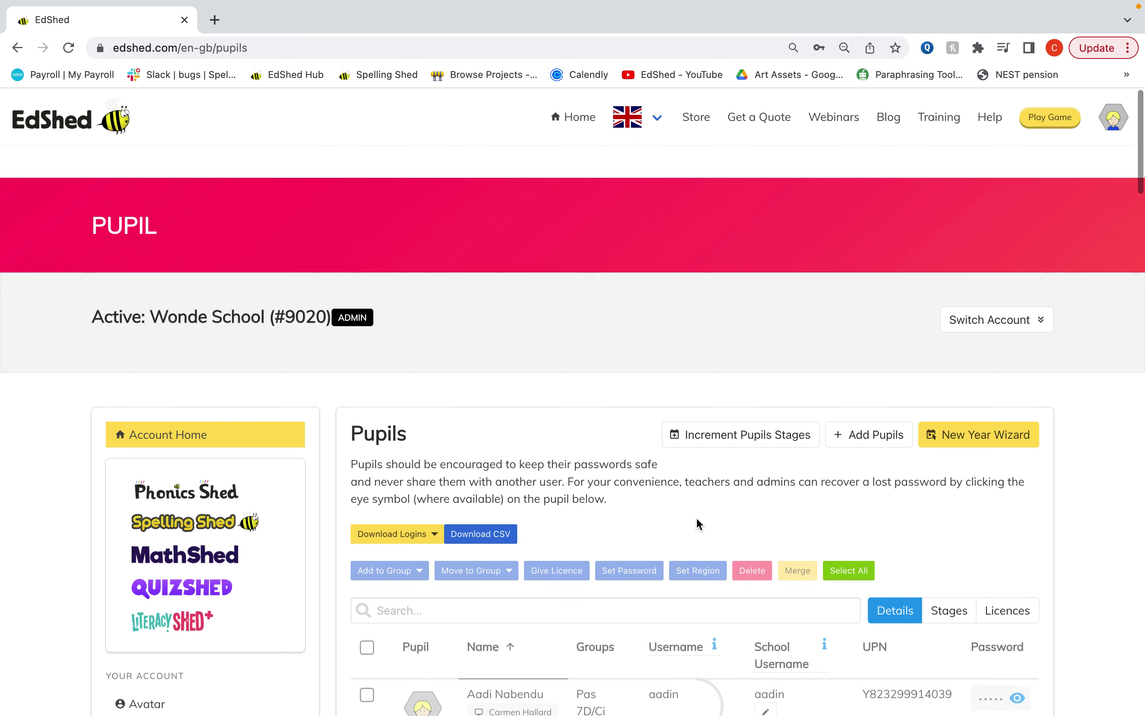
# Sort the pupil list by group in ascending order
pyautogui.scroll(-2, 958, 480)
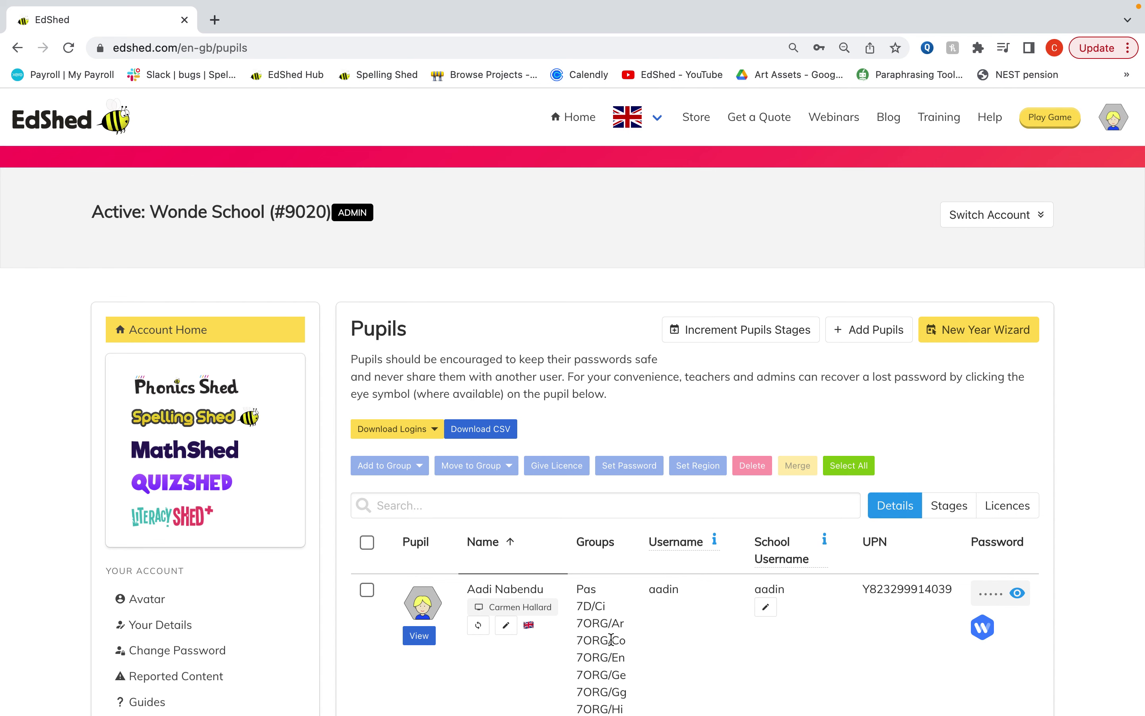
pyautogui.scroll(-1, 644, 656)
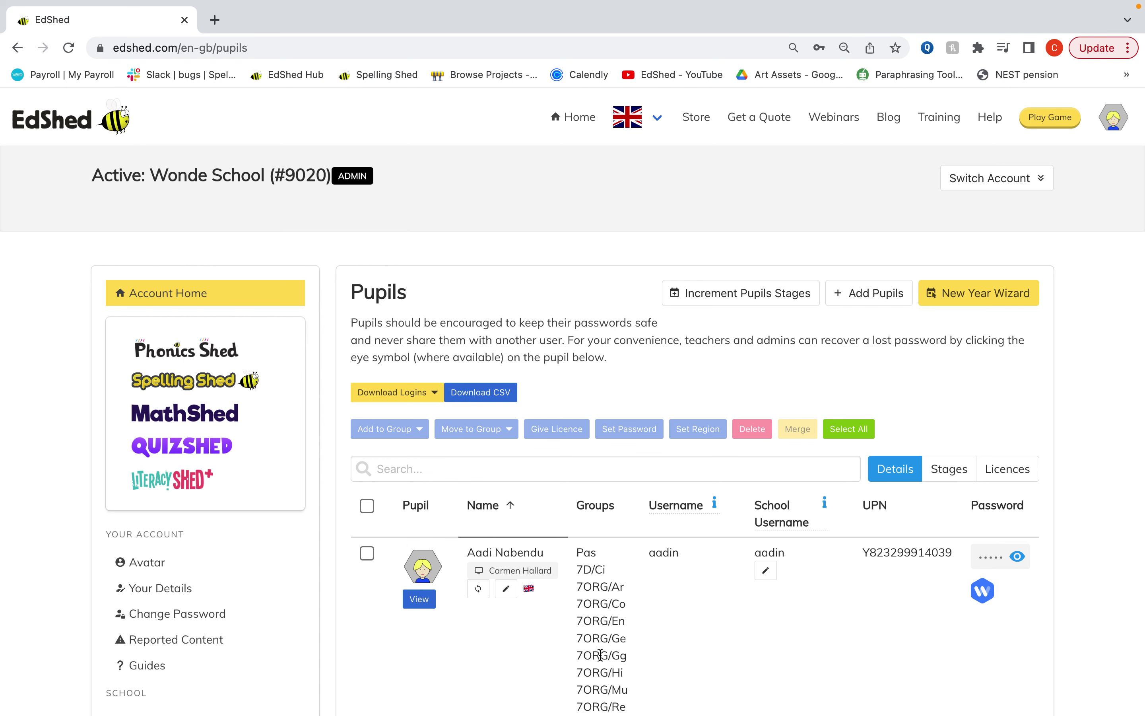
pyautogui.scroll(-1, 600, 654)
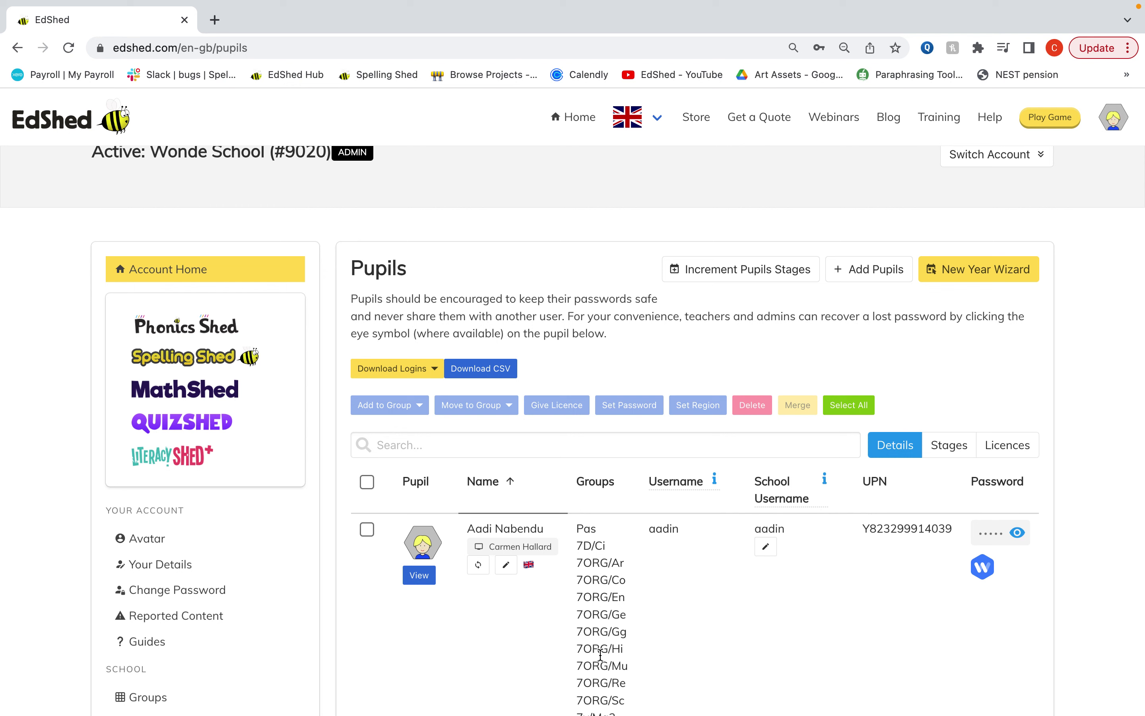
pyautogui.click(609, 483)
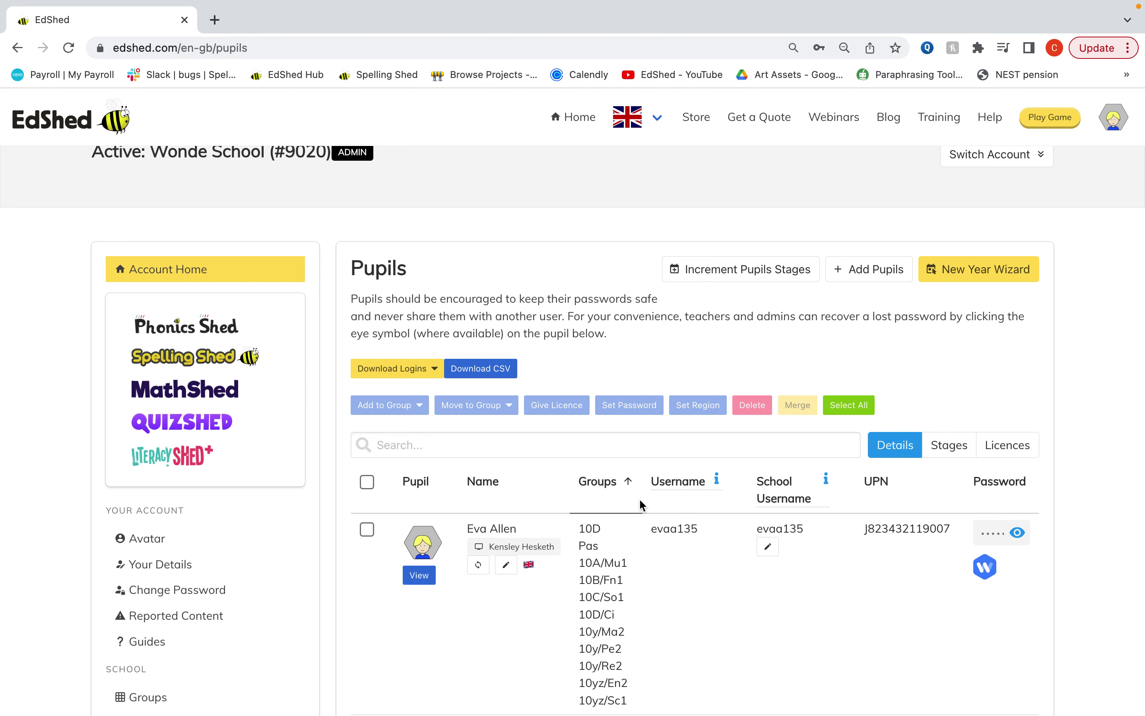
# Filter the pupil list by searching for the group 11A/As1
pyautogui.scroll(-3, 669, 588)
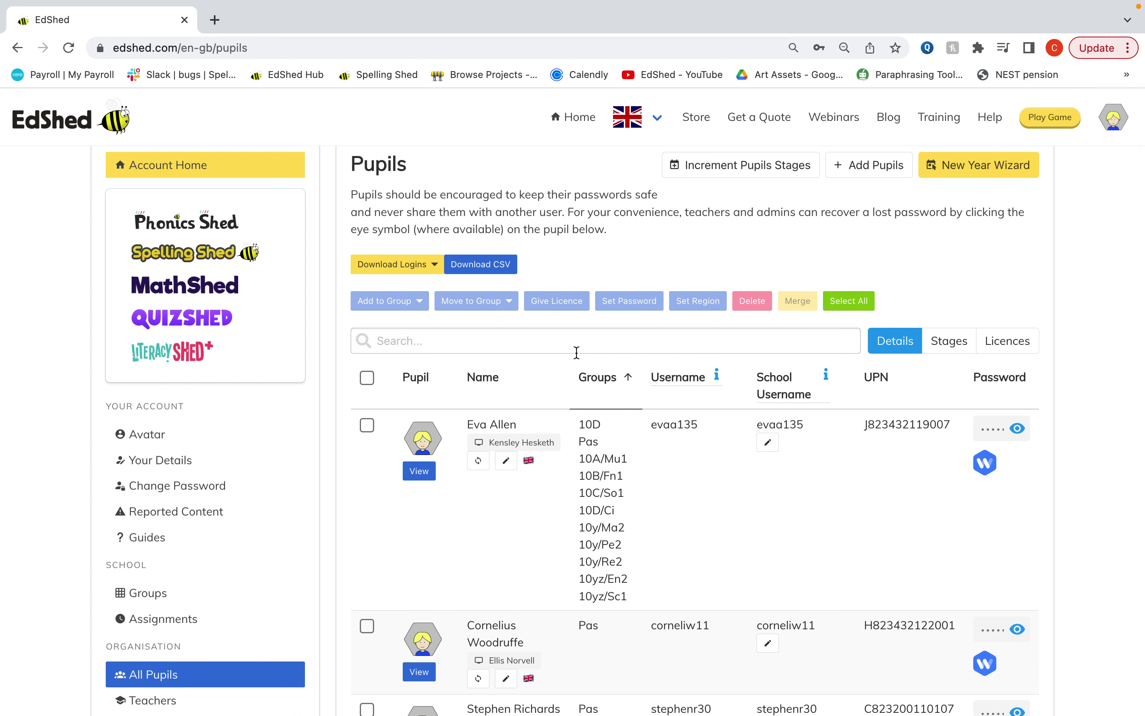
pyautogui.scroll(-2, 715, 447)
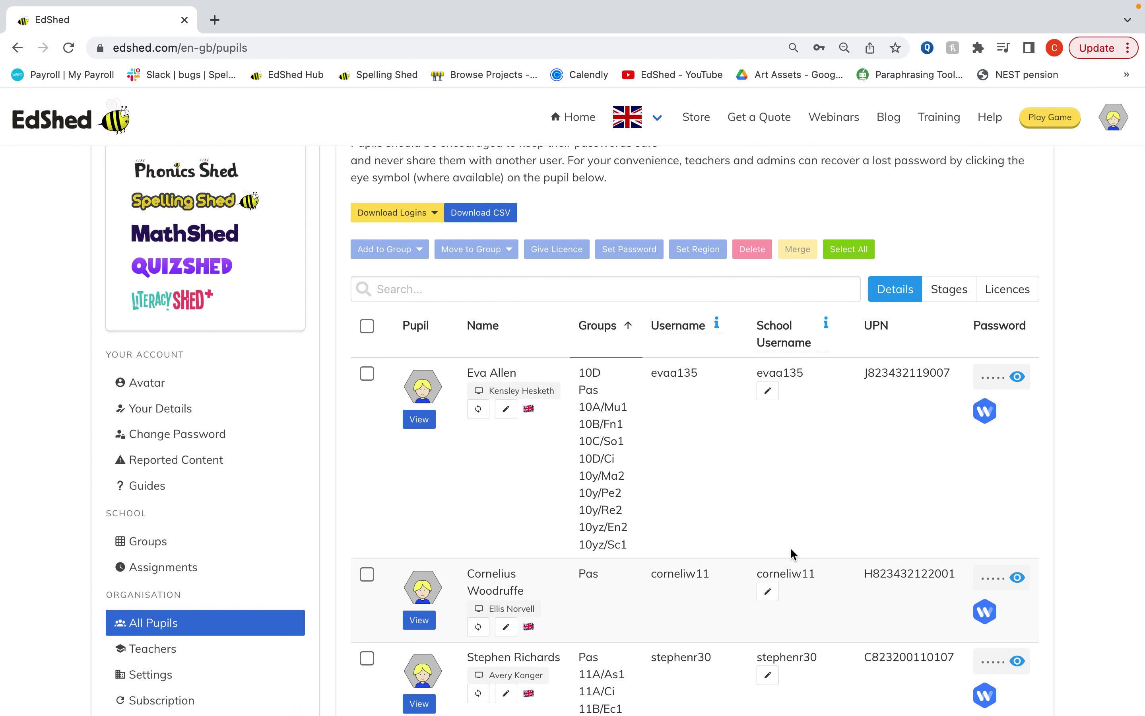
pyautogui.scroll(-2, 793, 554)
pyautogui.moveTo(625, 581); pyautogui.dragTo(582, 582)
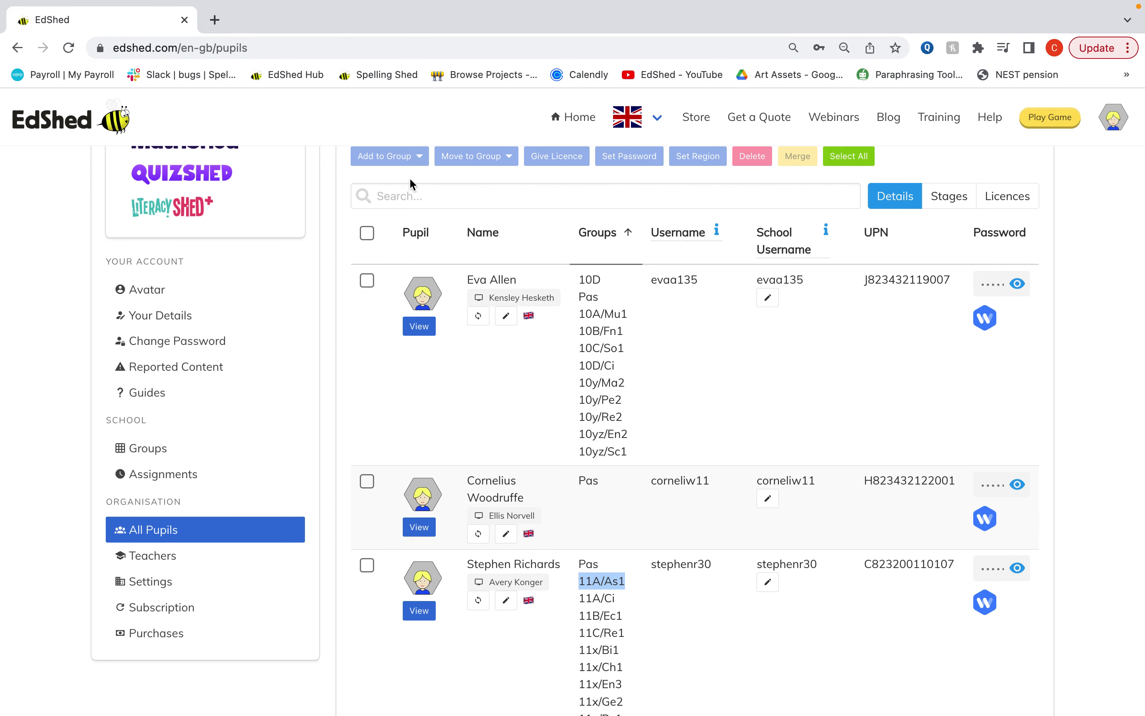
pyautogui.click(405, 204)
pyautogui.write('11A/As1')
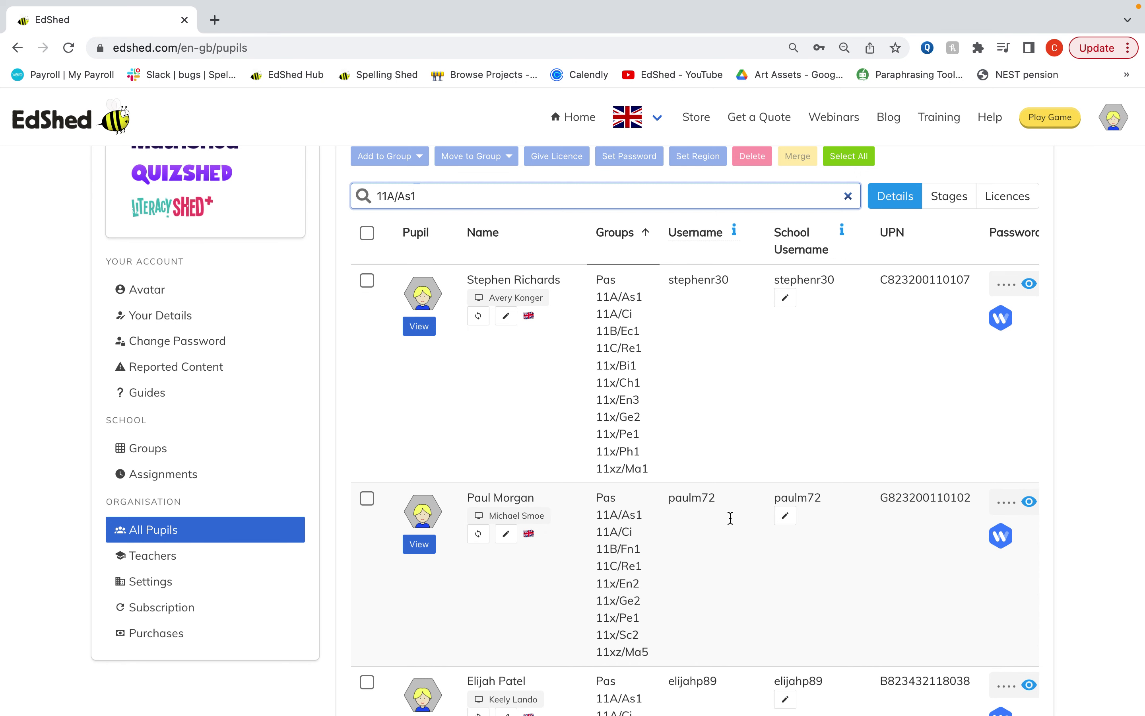
# Delete every pupil found for 11A/As1 on both result pages, and clear the search
pyautogui.scroll(-2, 671, 621)
pyautogui.scroll(-5, 671, 621)
pyautogui.scroll(10, 671, 621)
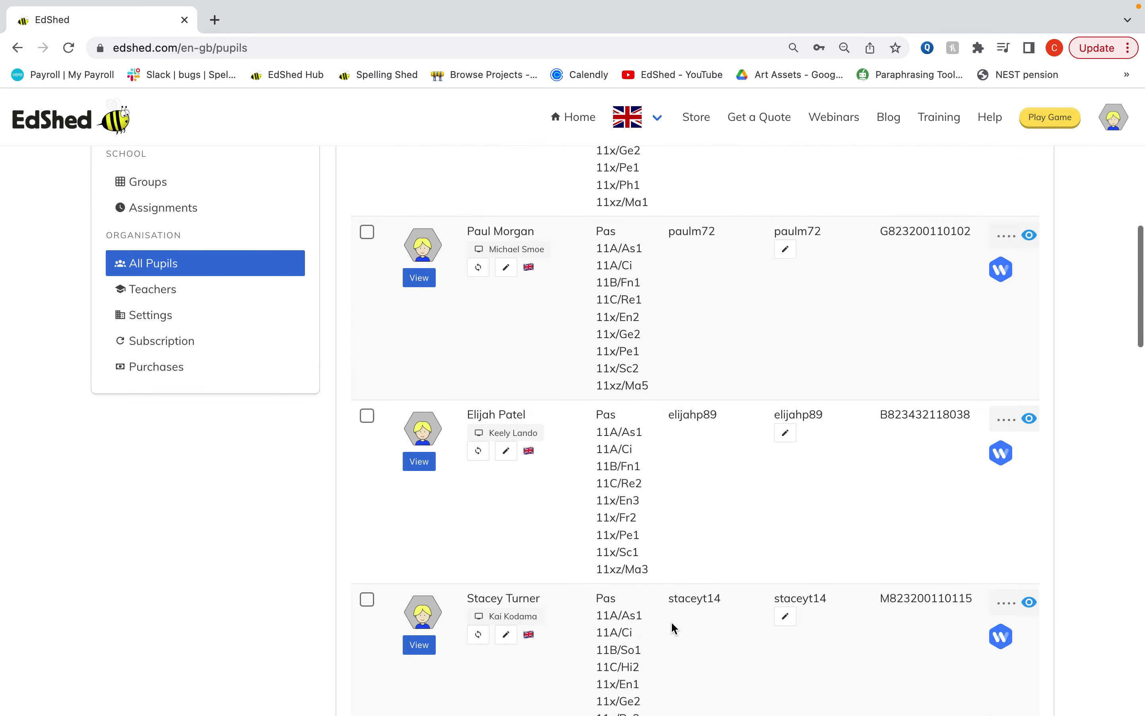
pyautogui.click(367, 368)
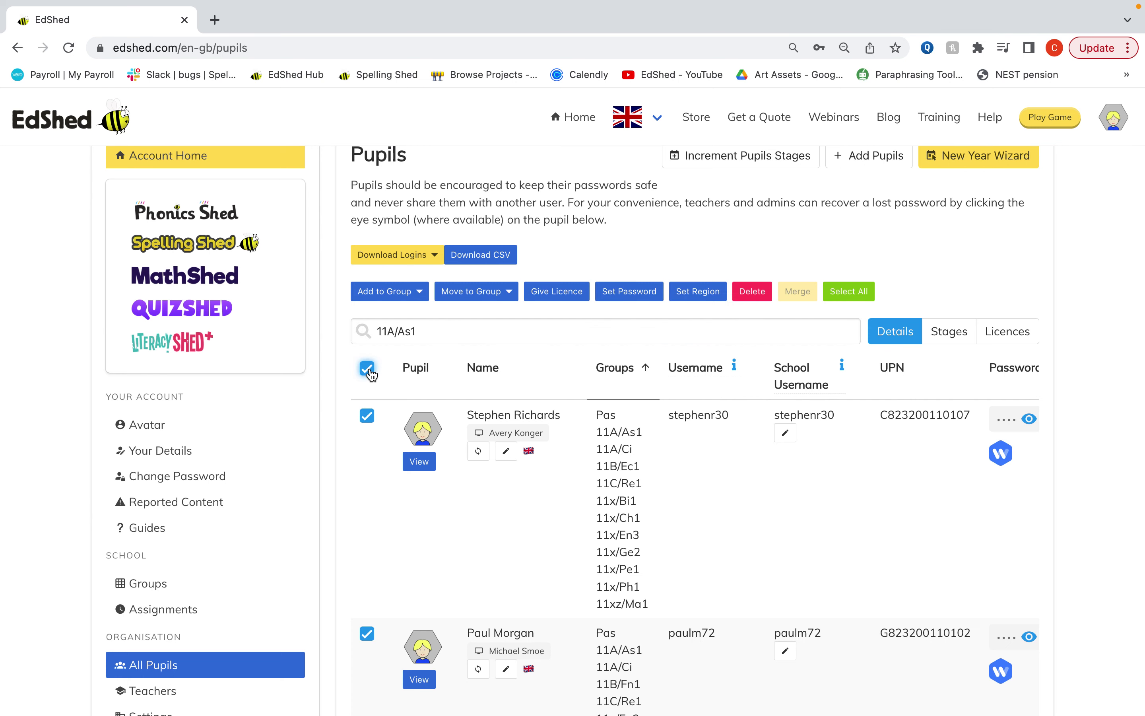
pyautogui.scroll(-3, 664, 543)
pyautogui.scroll(-20, 665, 544)
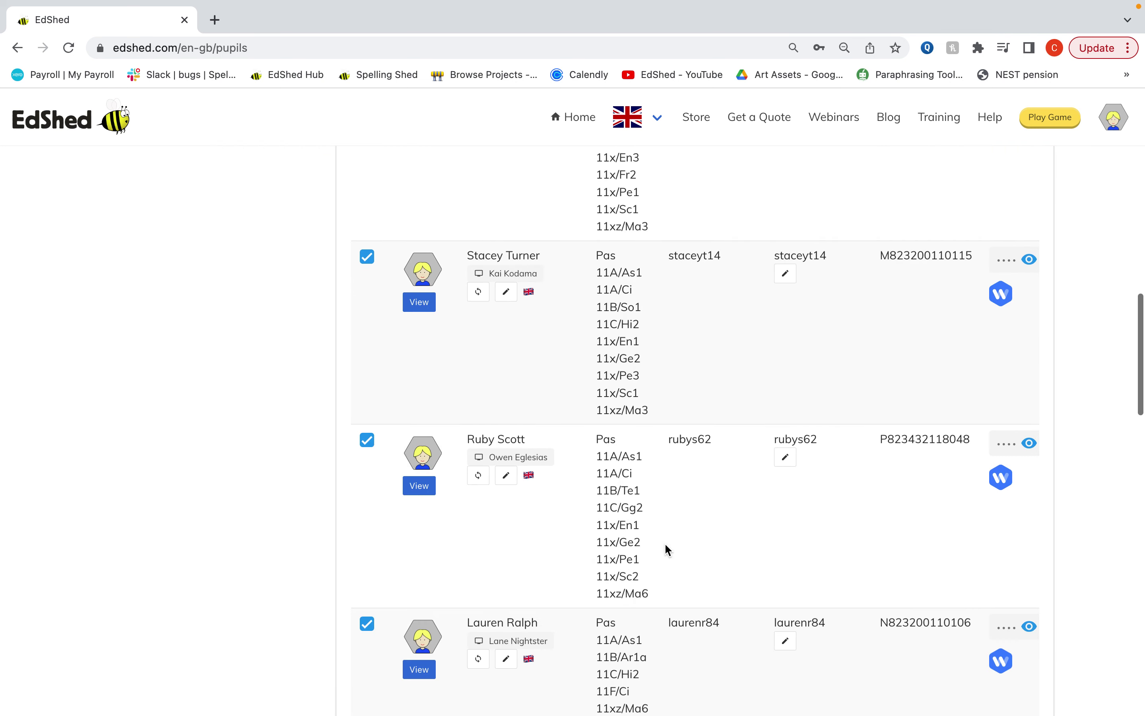
pyautogui.scroll(-15, 664, 543)
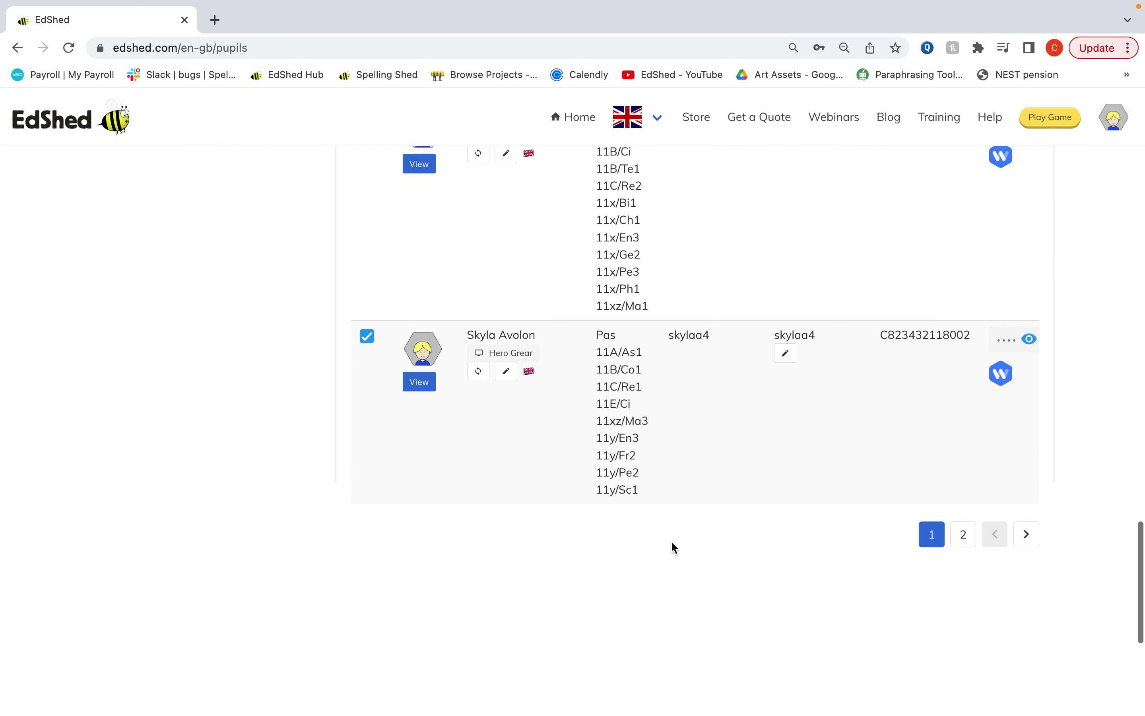
pyautogui.click(963, 540)
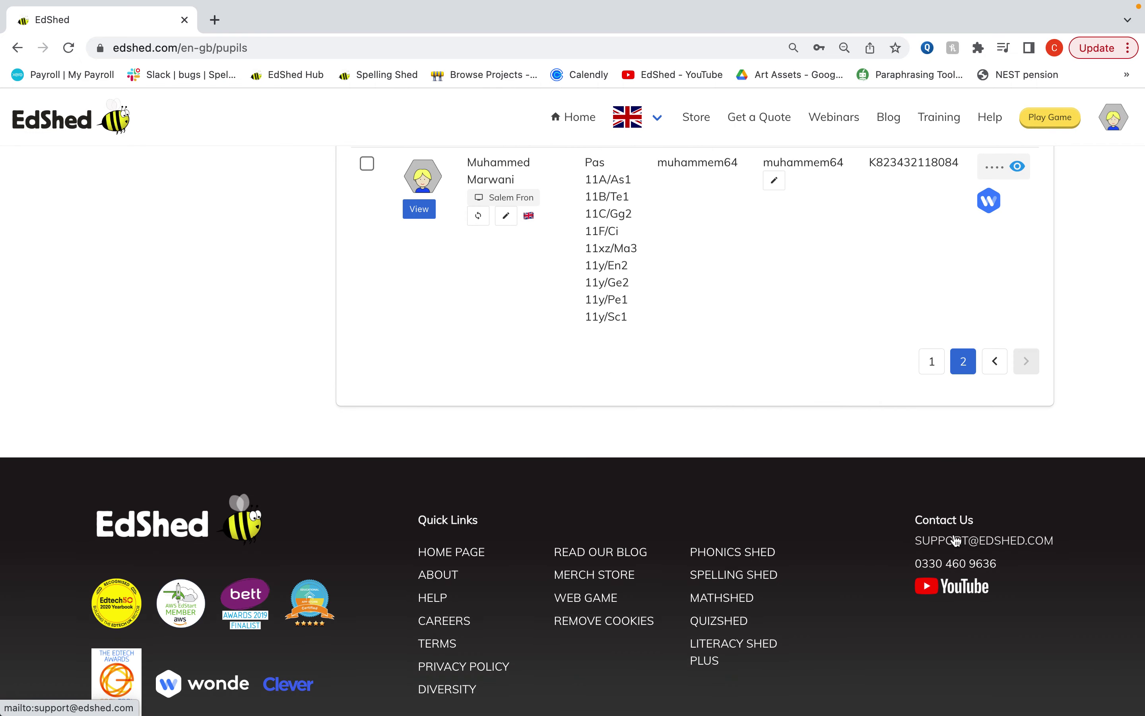
pyautogui.scroll(5, 560, 475)
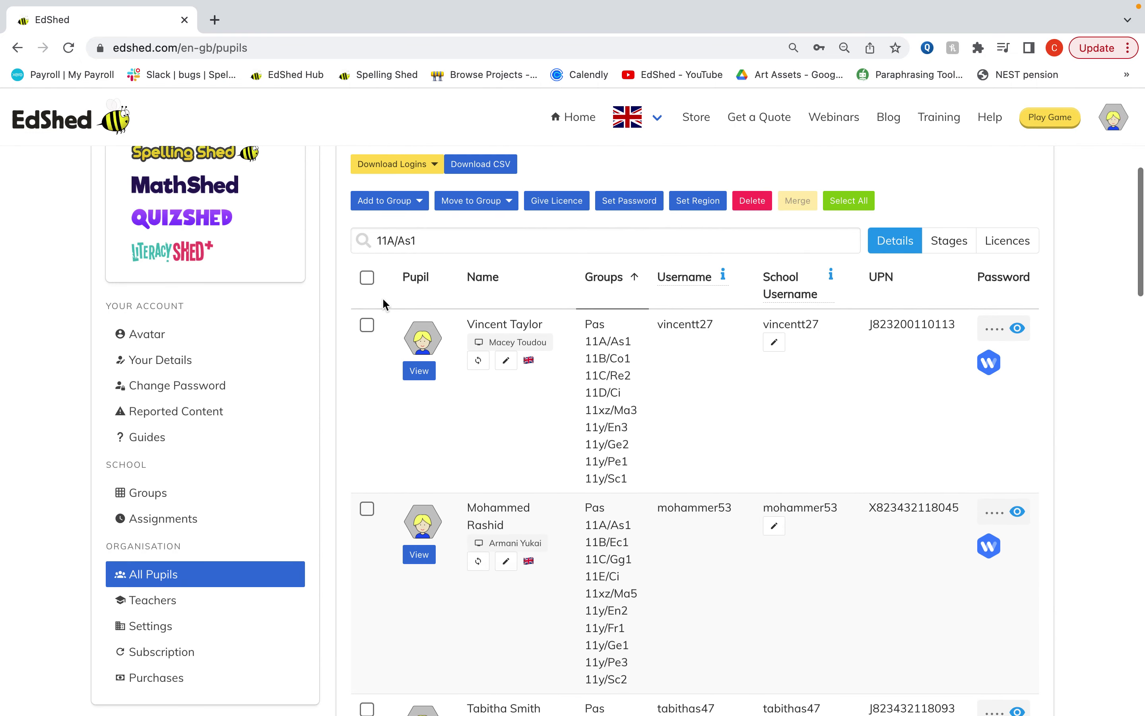
pyautogui.click(367, 279)
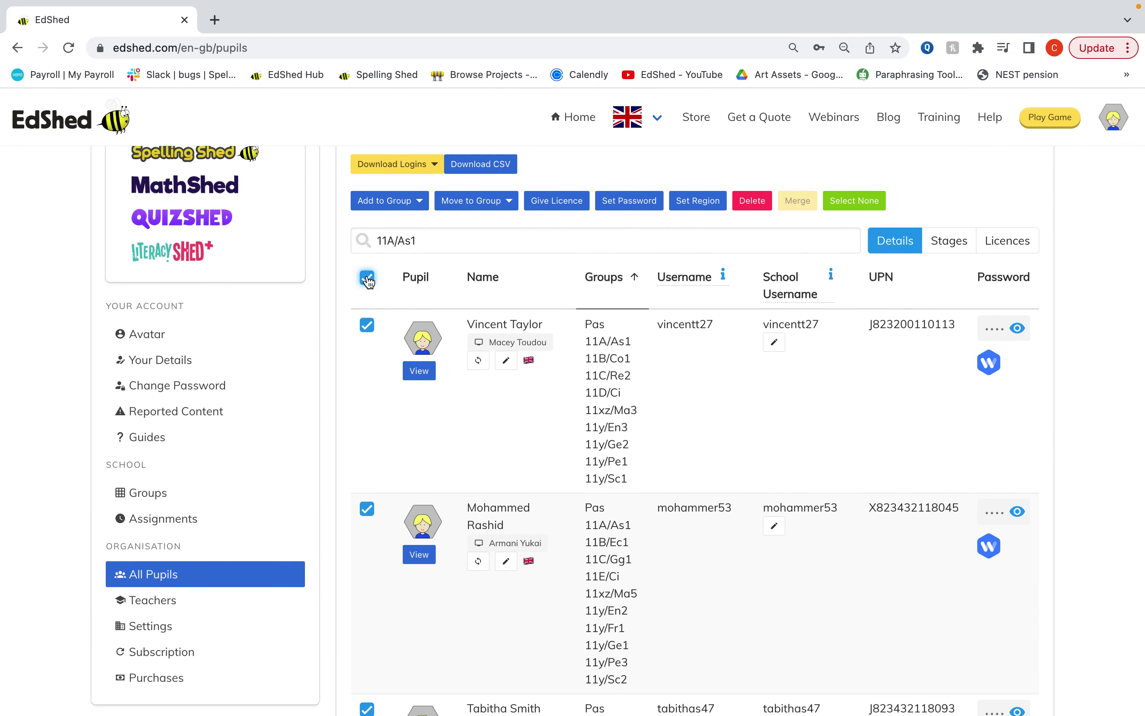
pyautogui.click(753, 201)
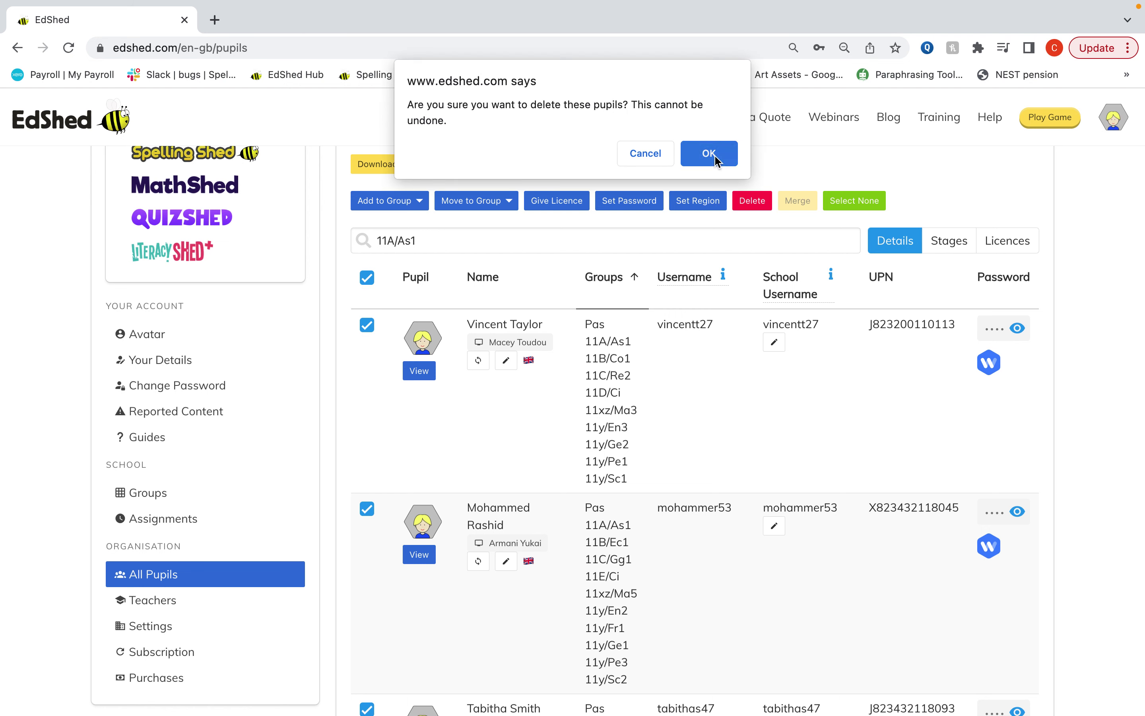
pyautogui.click(709, 154)
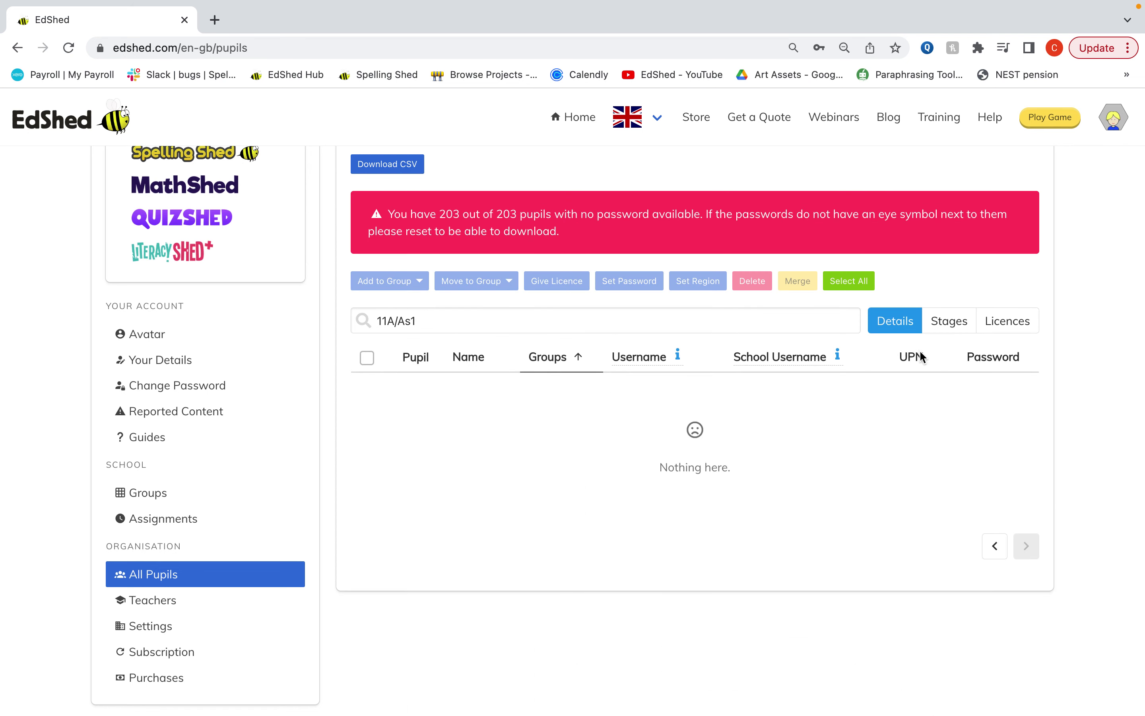
pyautogui.click(851, 321)
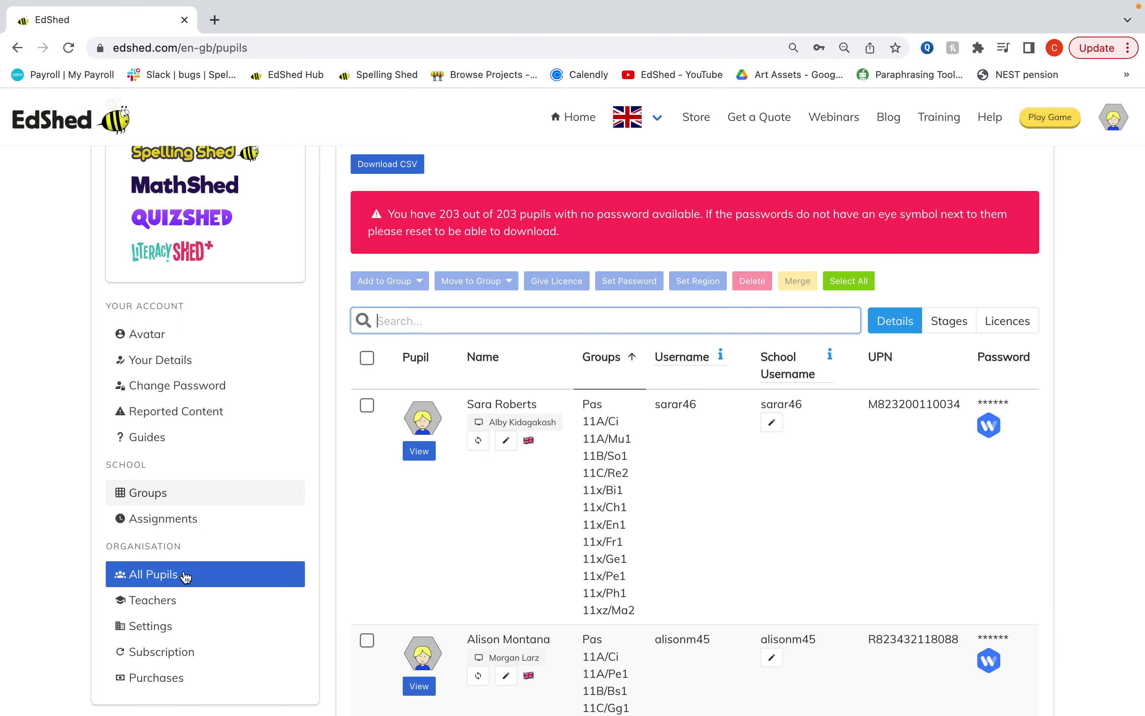
# Delete the account of the first Wonde-linked teacher in the organisation's teacher list
pyautogui.click(173, 600)
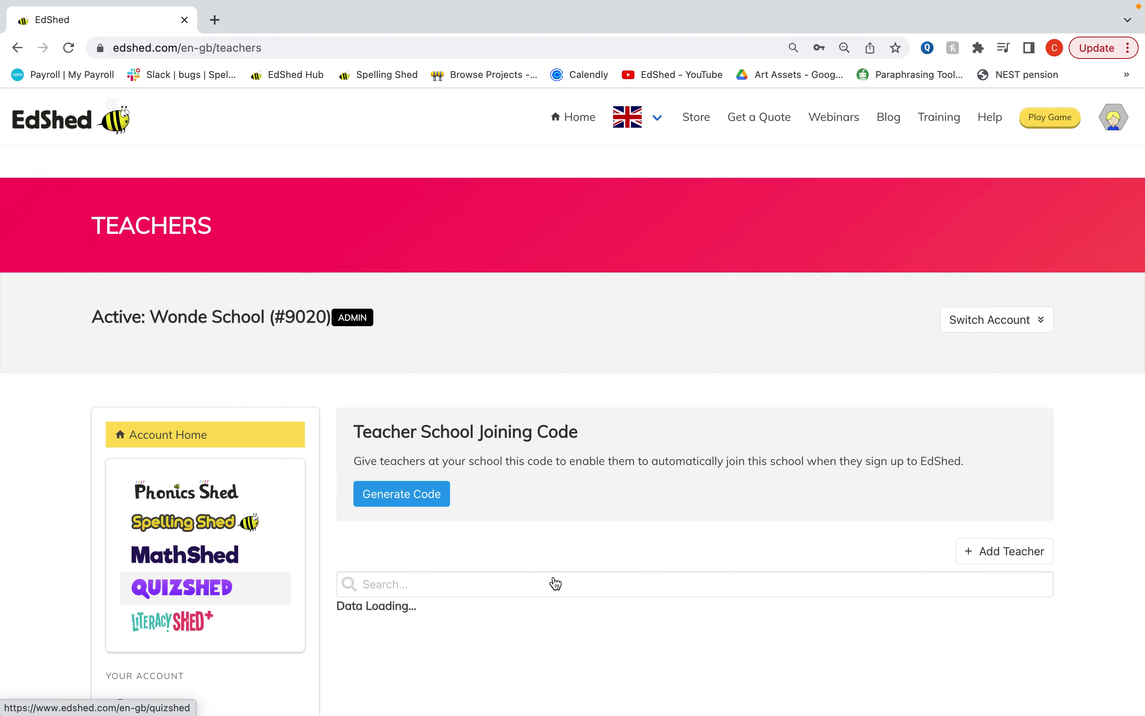
pyautogui.scroll(-8, 555, 583)
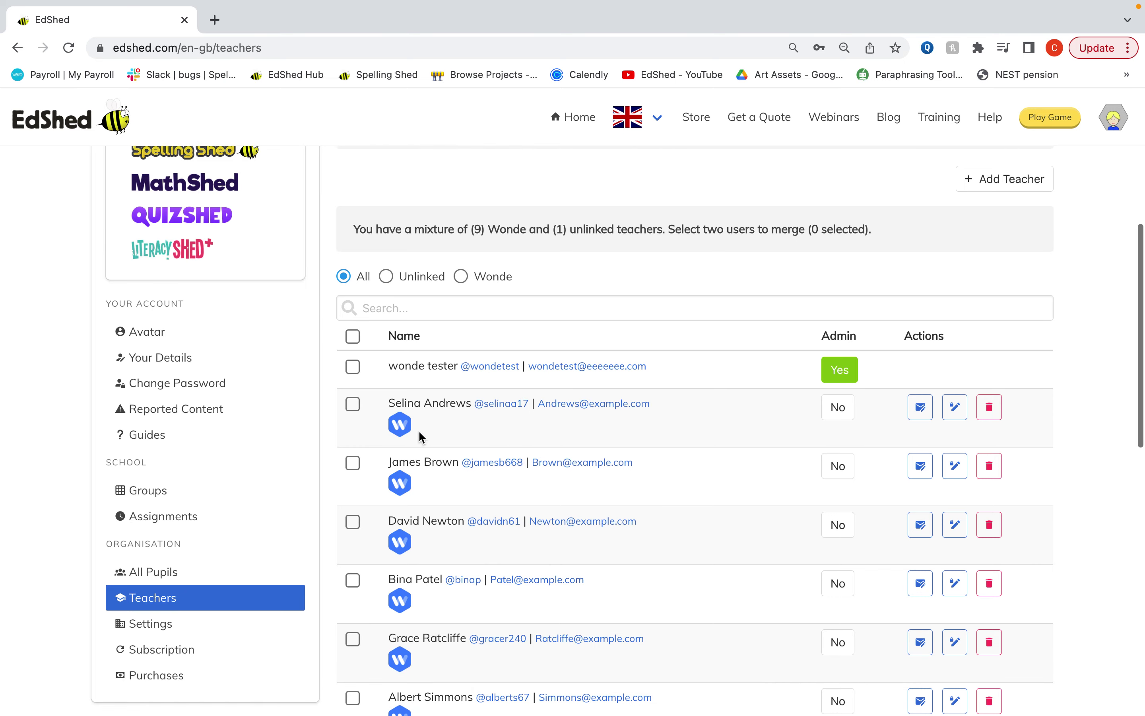
pyautogui.click(992, 411)
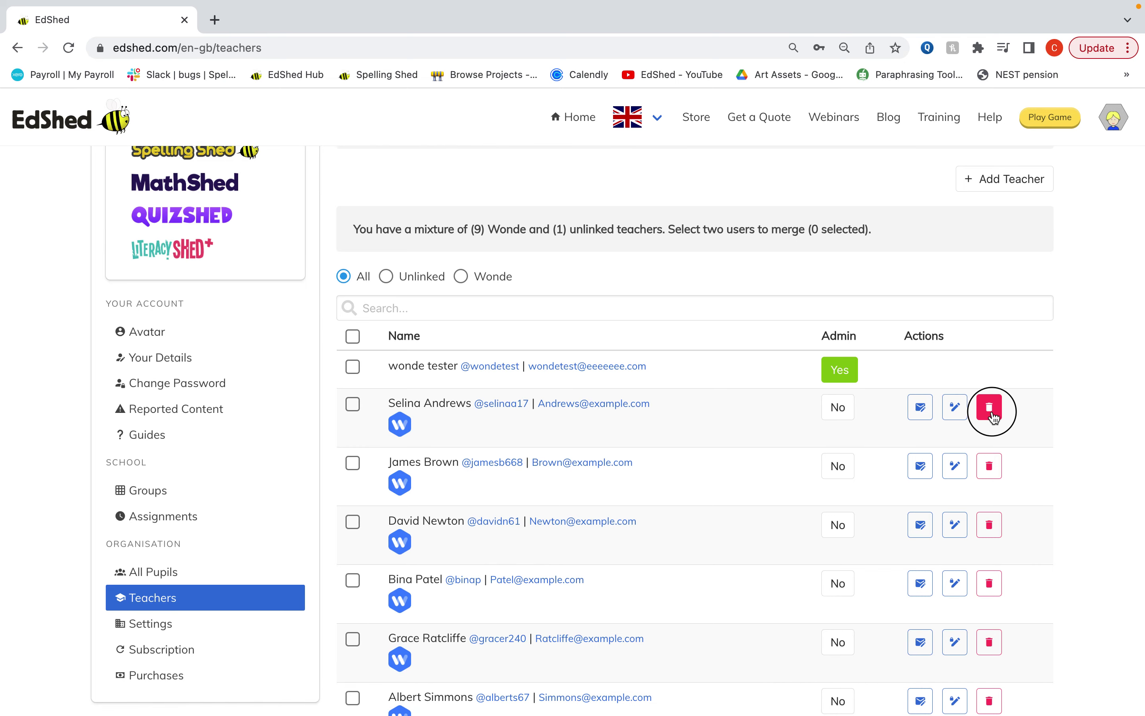
pyautogui.click(722, 152)
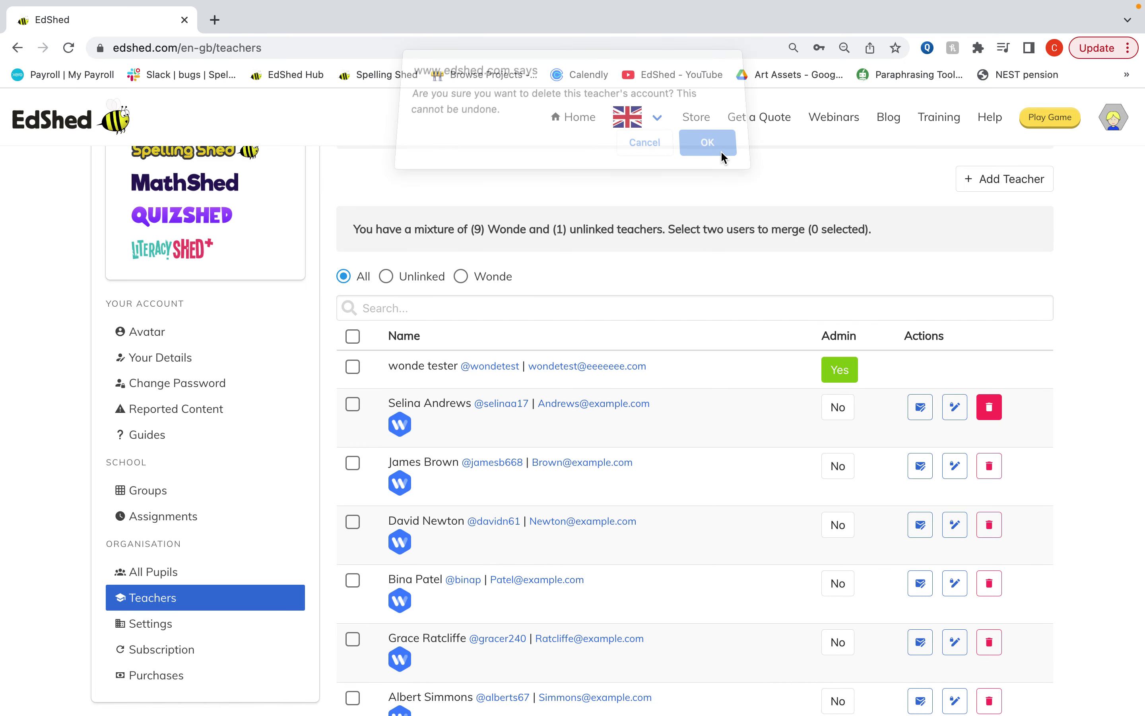
pyautogui.scroll(-1, 739, 577)
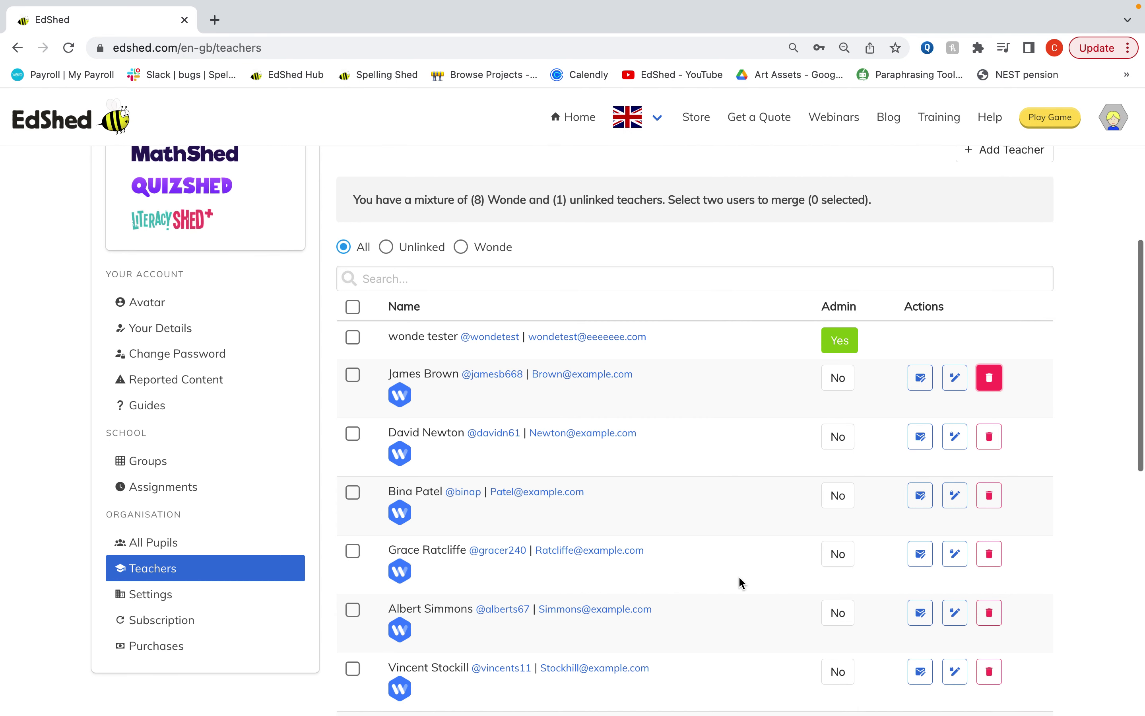
pyautogui.scroll(1, 739, 578)
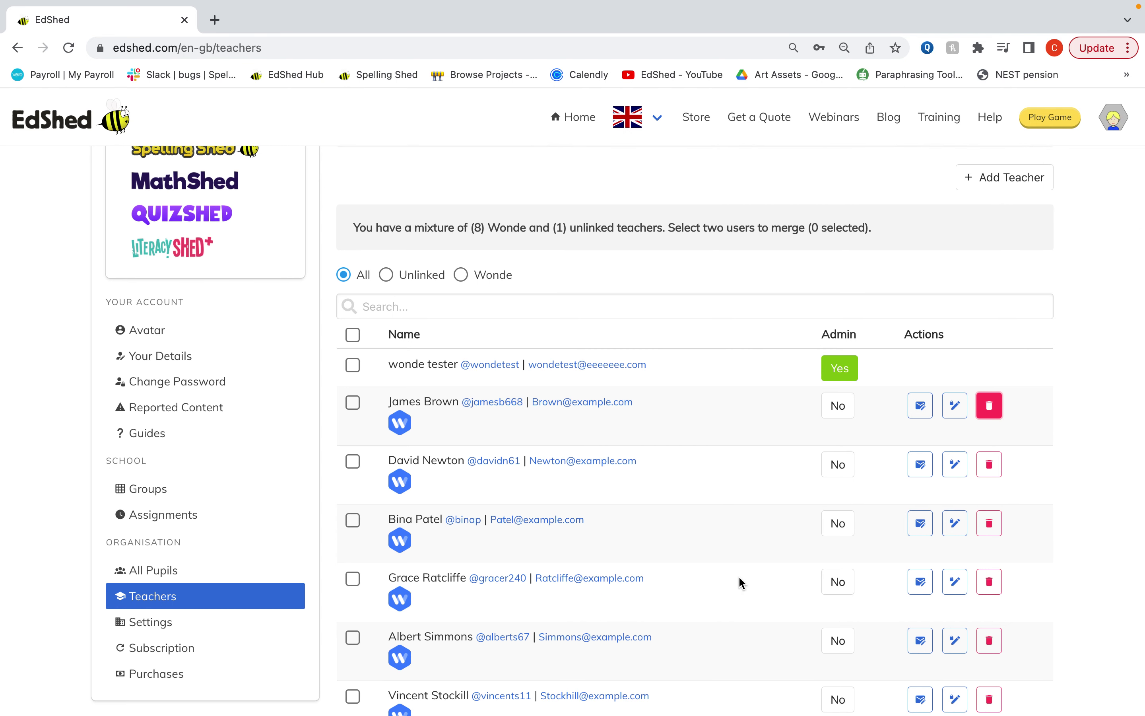
# Delete all of the school's groups through the options in the organisation settings
pyautogui.click(170, 624)
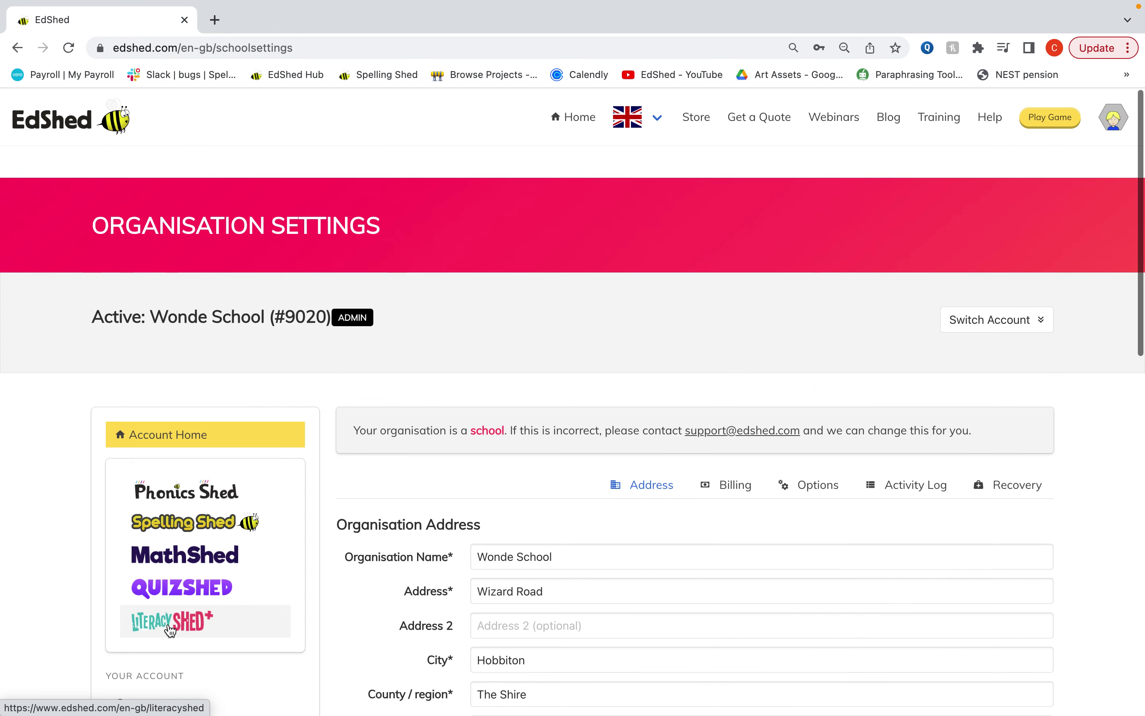
pyautogui.click(817, 484)
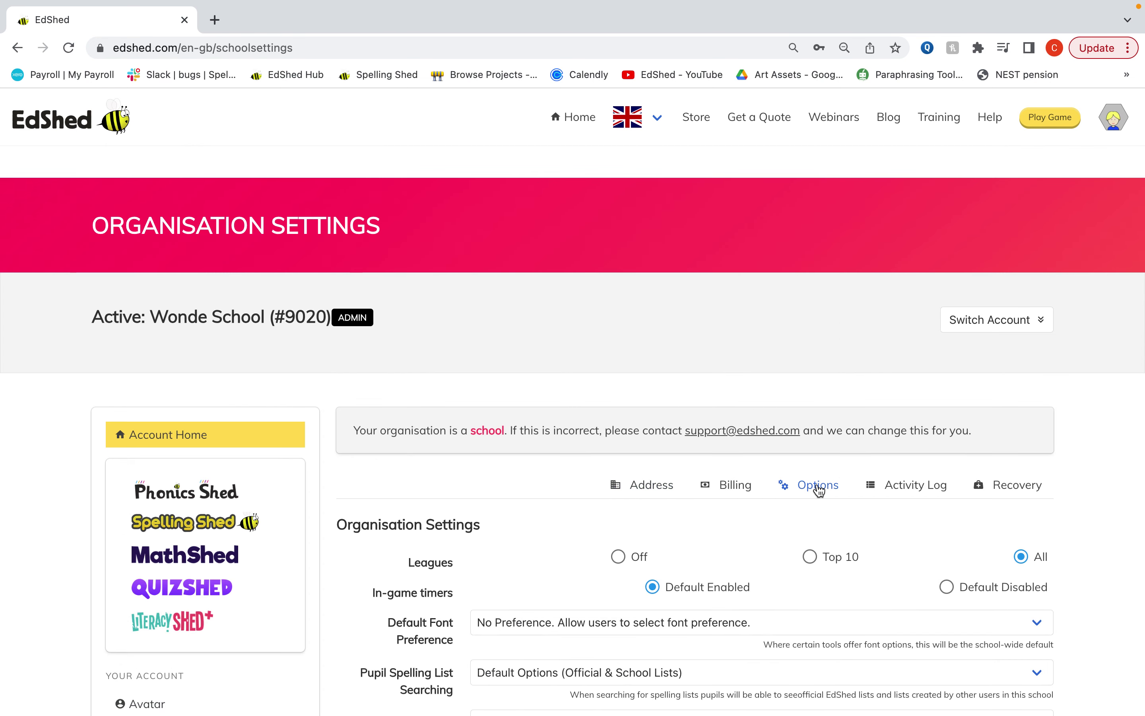
pyautogui.scroll(-6, 819, 487)
pyautogui.scroll(-3, 819, 489)
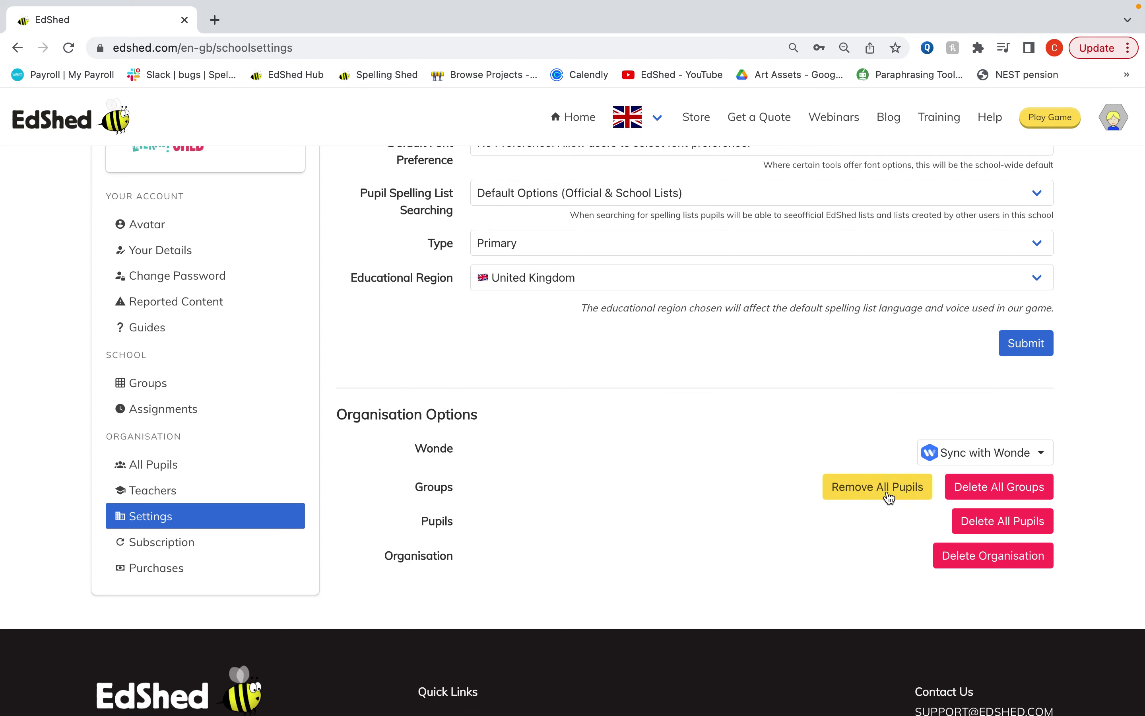
pyautogui.click(978, 495)
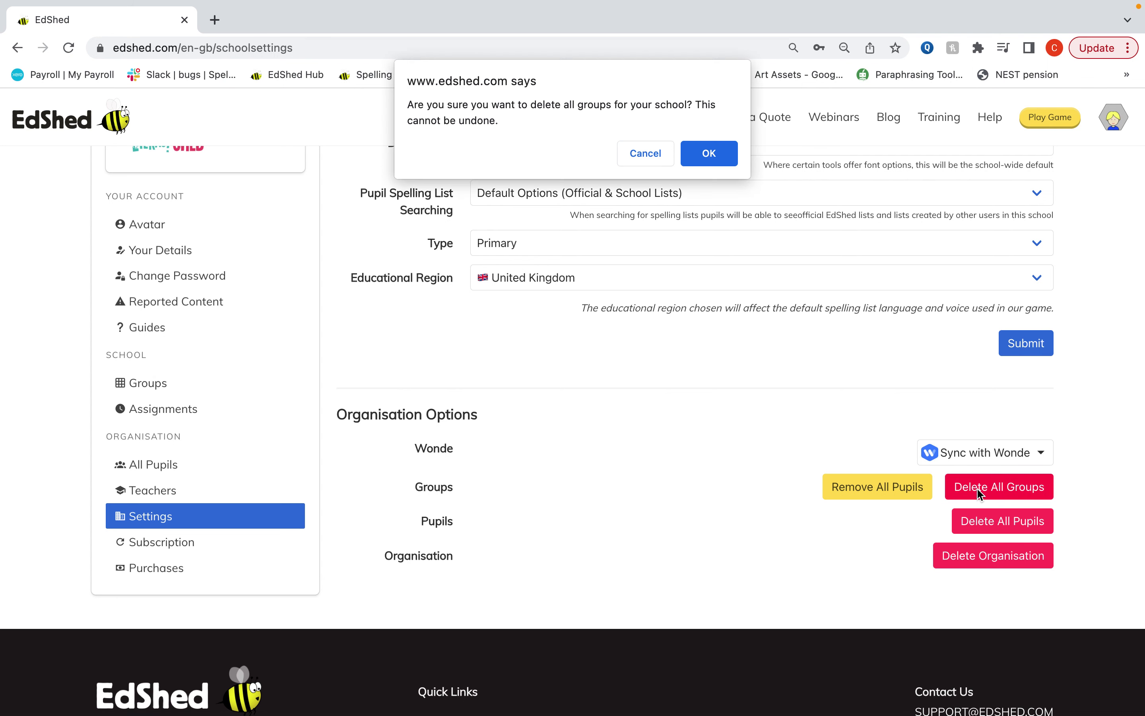
pyautogui.click(713, 161)
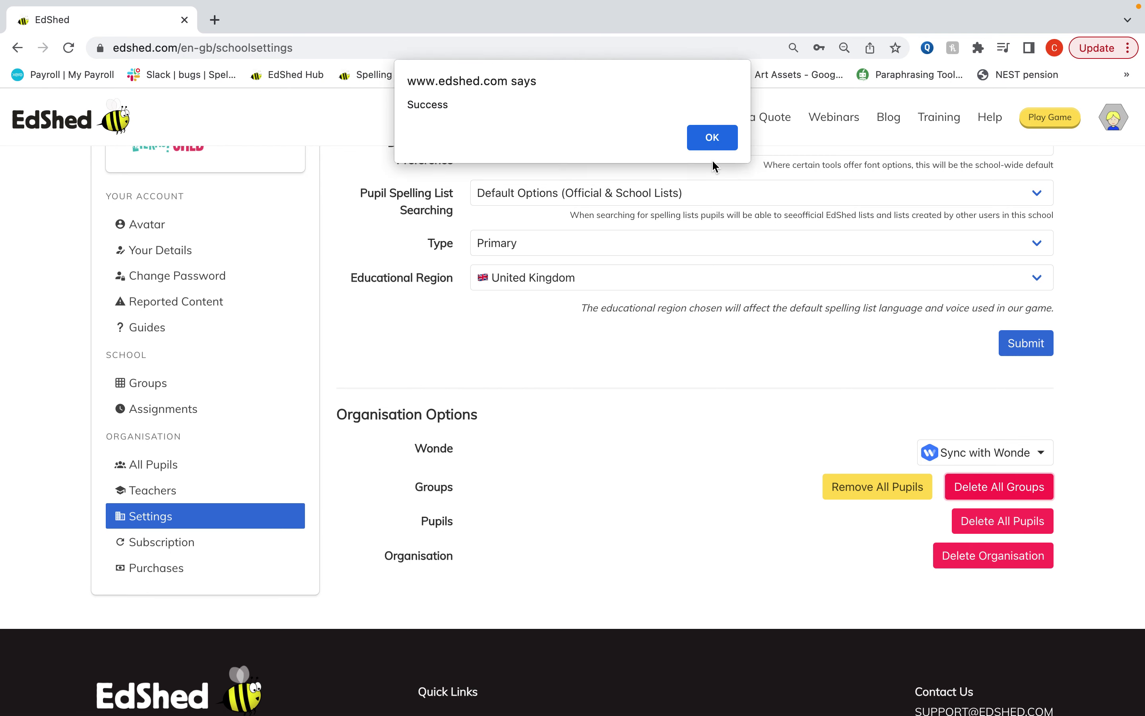
pyautogui.click(712, 137)
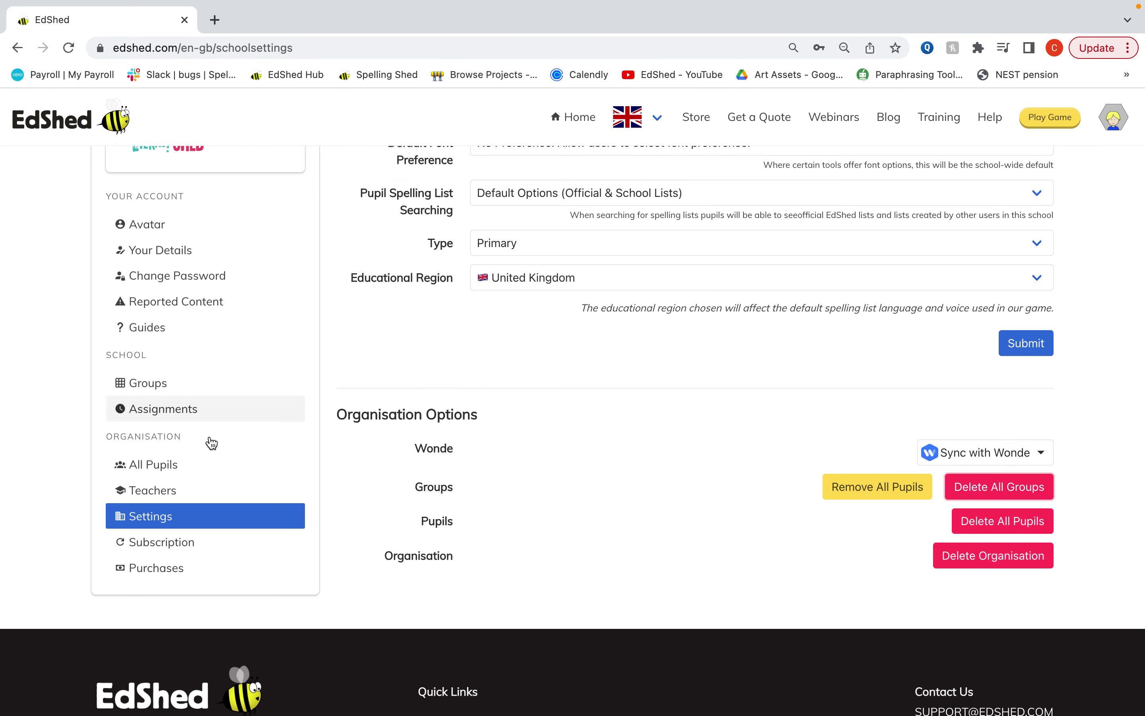
# Review the organisation's full pupil list, checking the pupils' group assignments
pyautogui.click(178, 472)
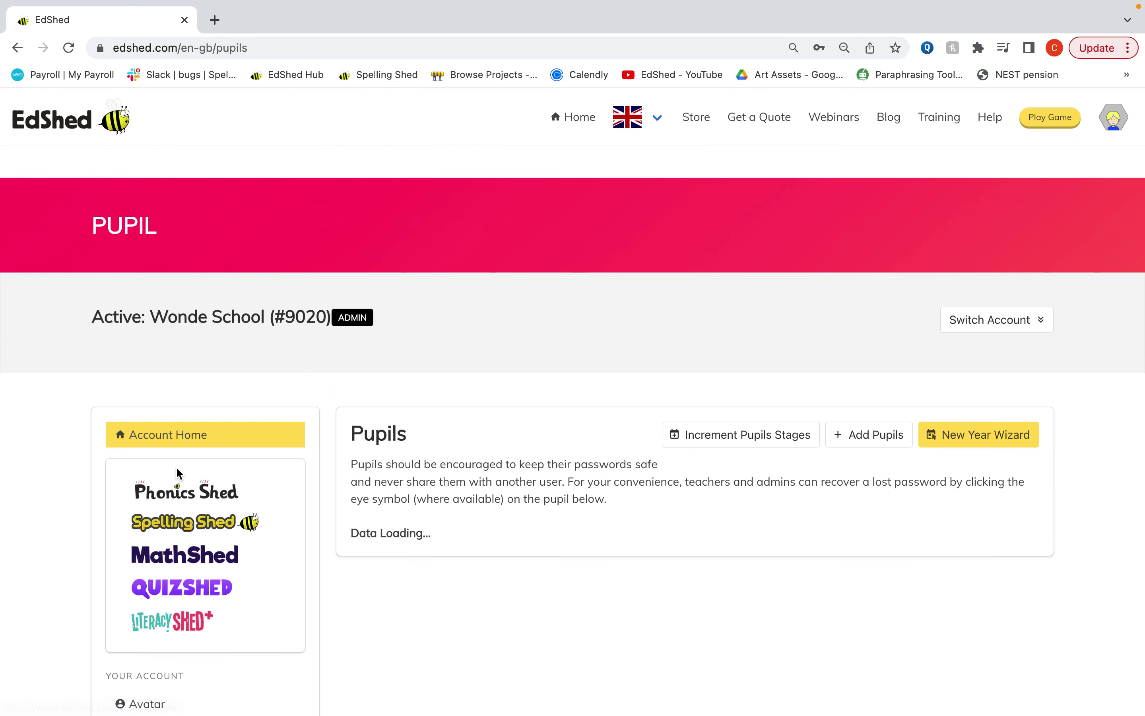
pyautogui.scroll(-5, 661, 501)
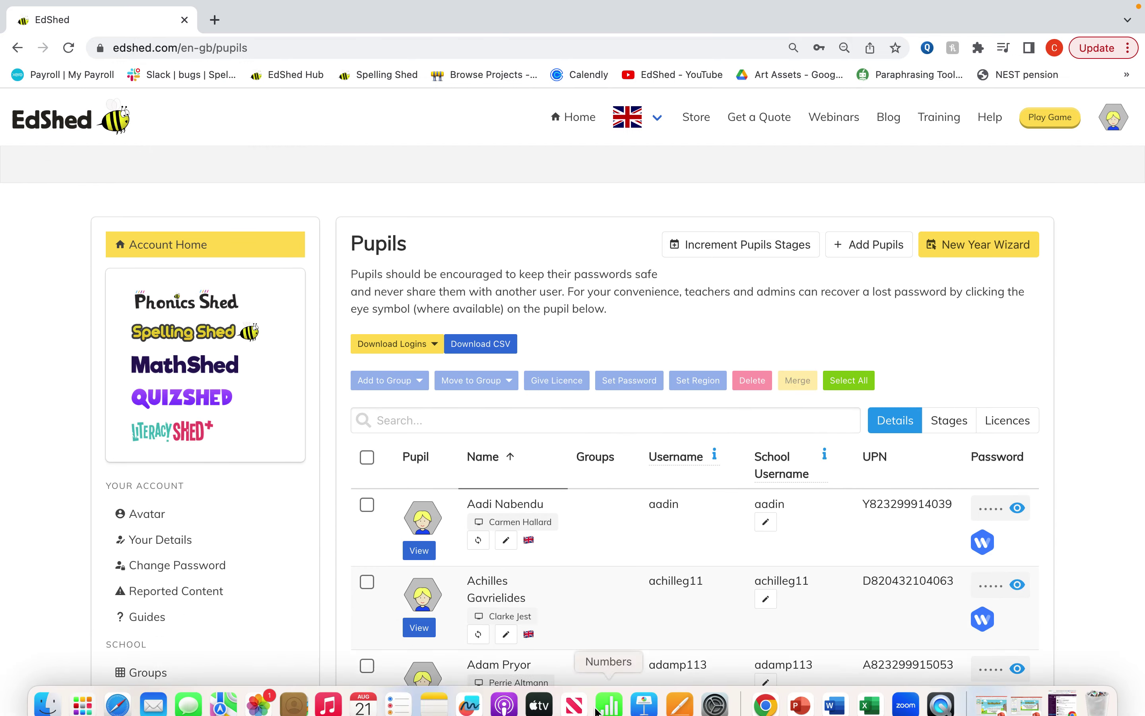
pyautogui.scroll(-10, 236, 592)
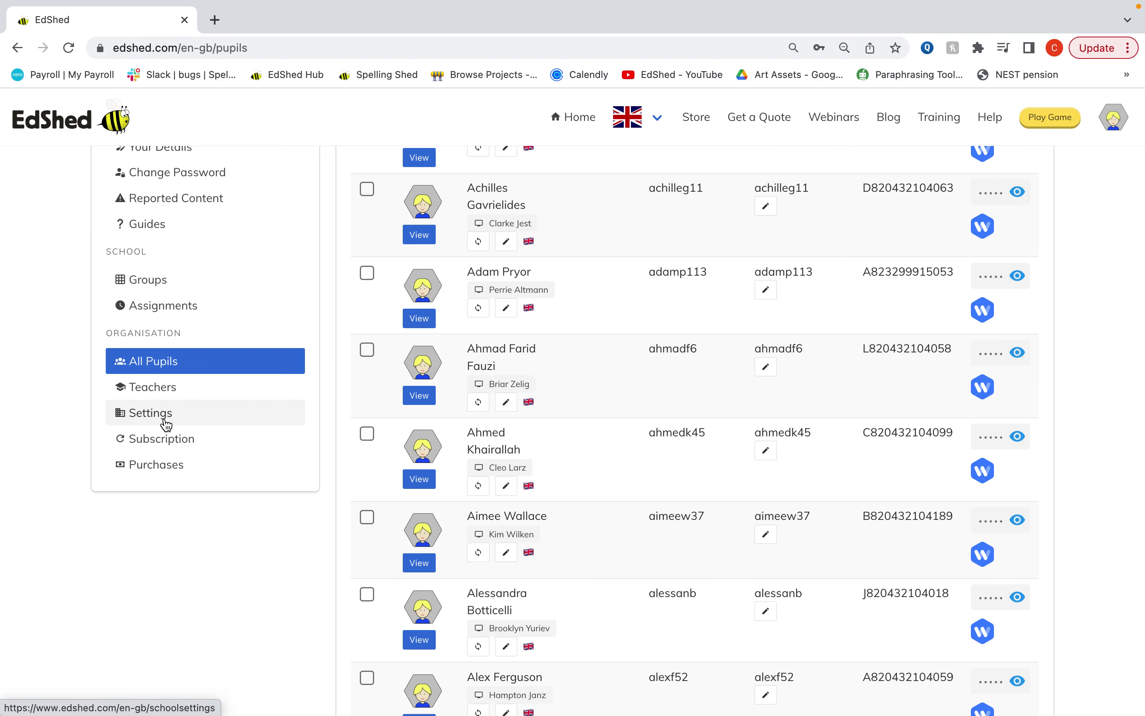
# Open the Wonde data configuration through the options in the organisation settings
pyautogui.click(162, 413)
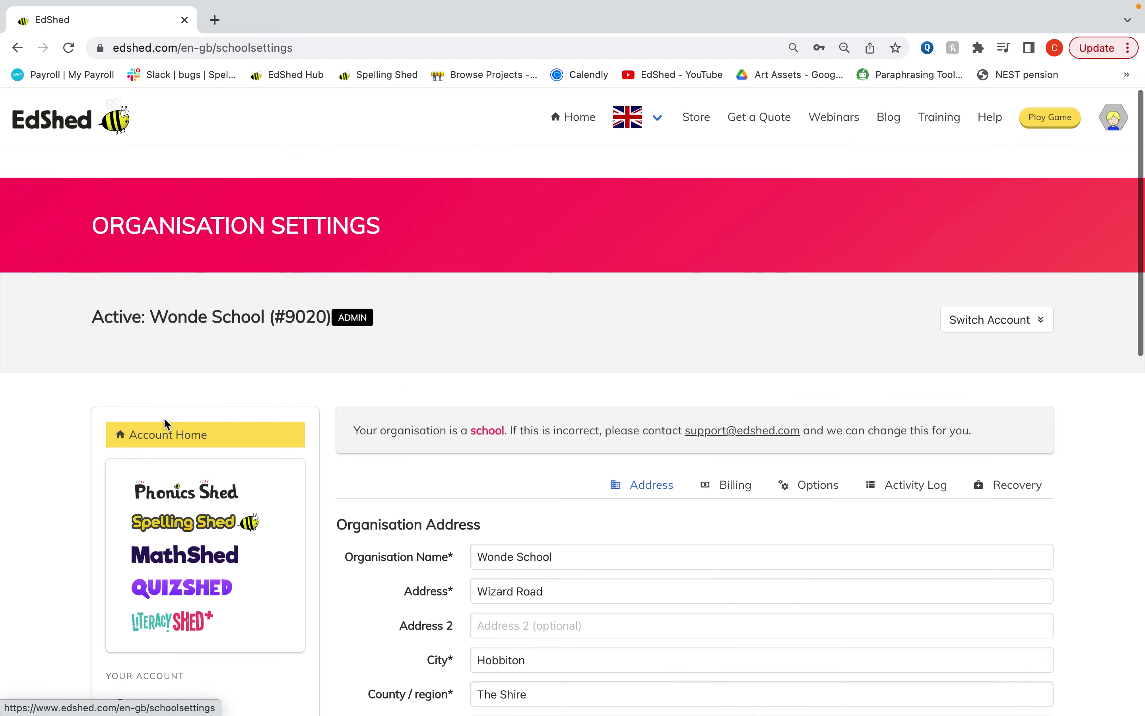
pyautogui.click(818, 487)
pyautogui.scroll(-10, 901, 530)
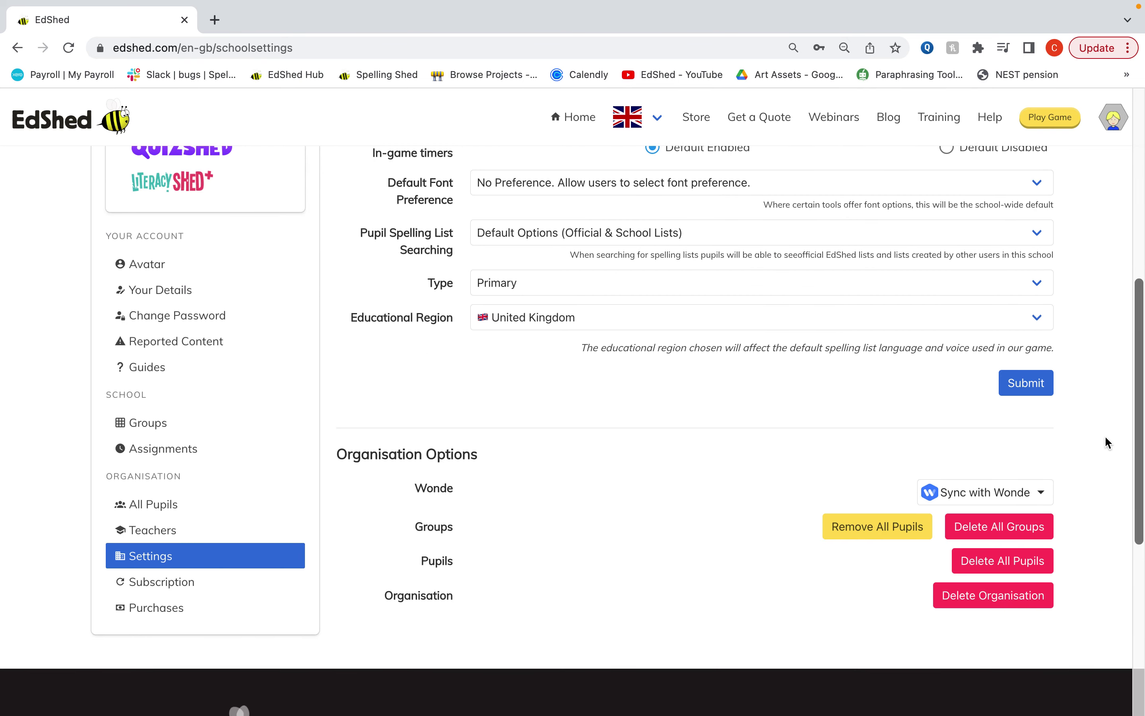
pyautogui.scroll(-1, 1105, 435)
pyautogui.click(1043, 465)
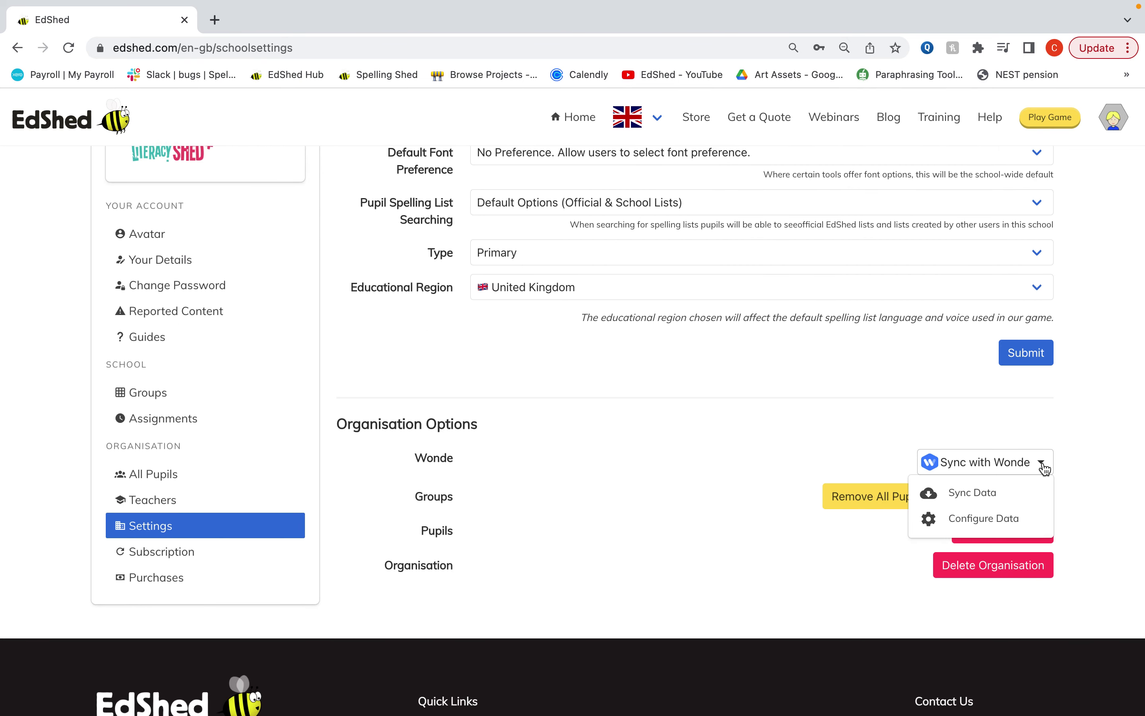
pyautogui.click(1004, 524)
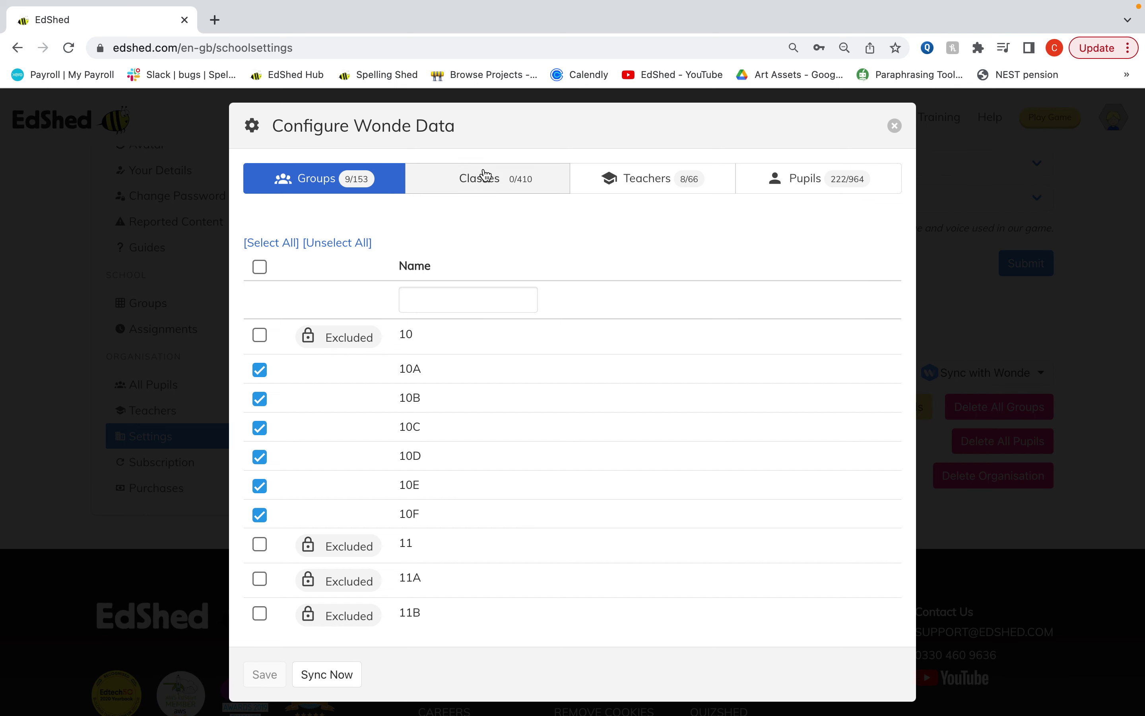
# Examine which classes and groups are included or excluded in the Wonde configuration, going through several pages of groups
pyautogui.click(482, 184)
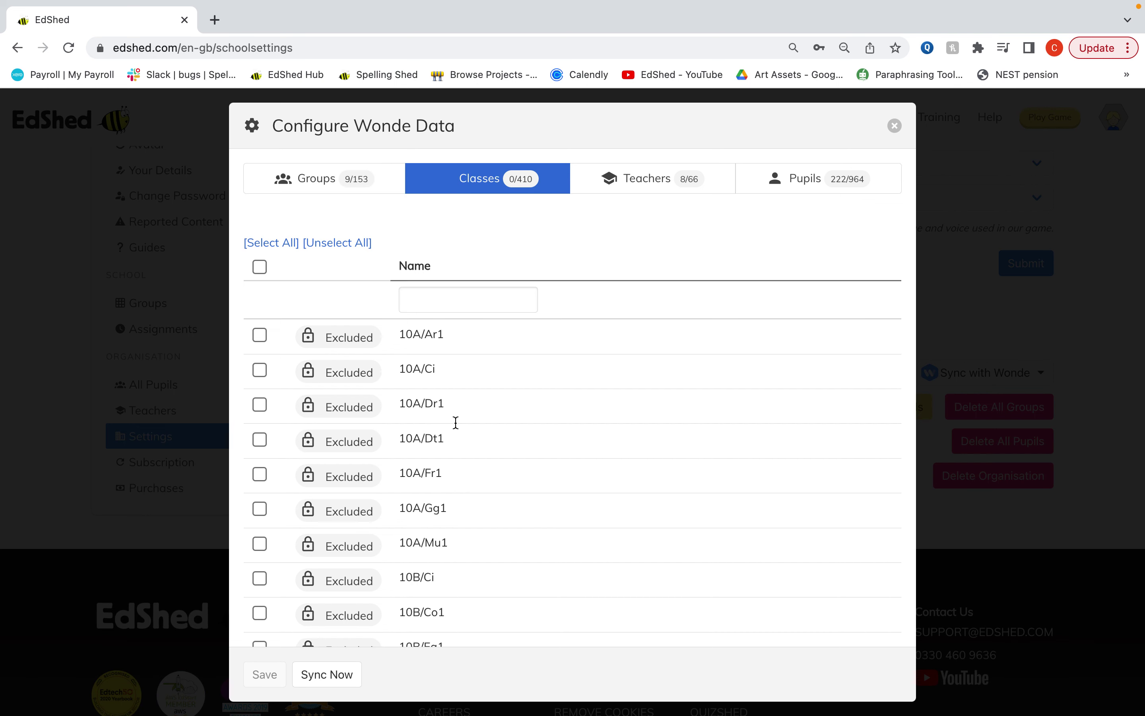
pyautogui.scroll(-3, 501, 570)
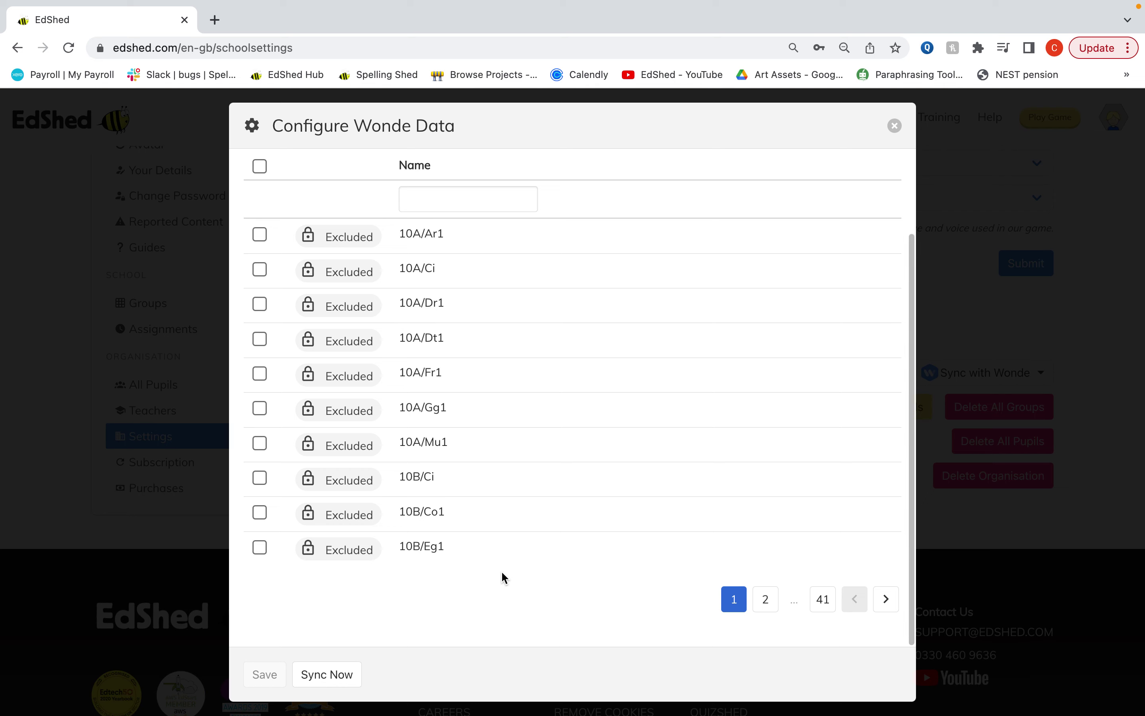
pyautogui.scroll(3, 520, 431)
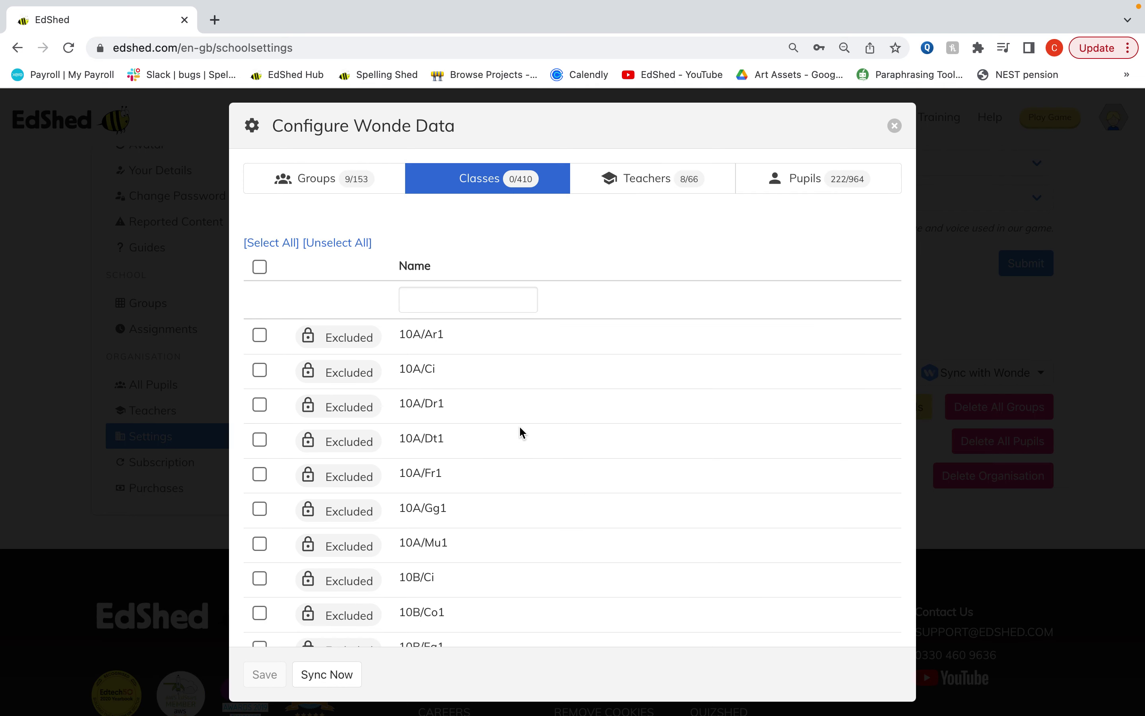
pyautogui.click(343, 179)
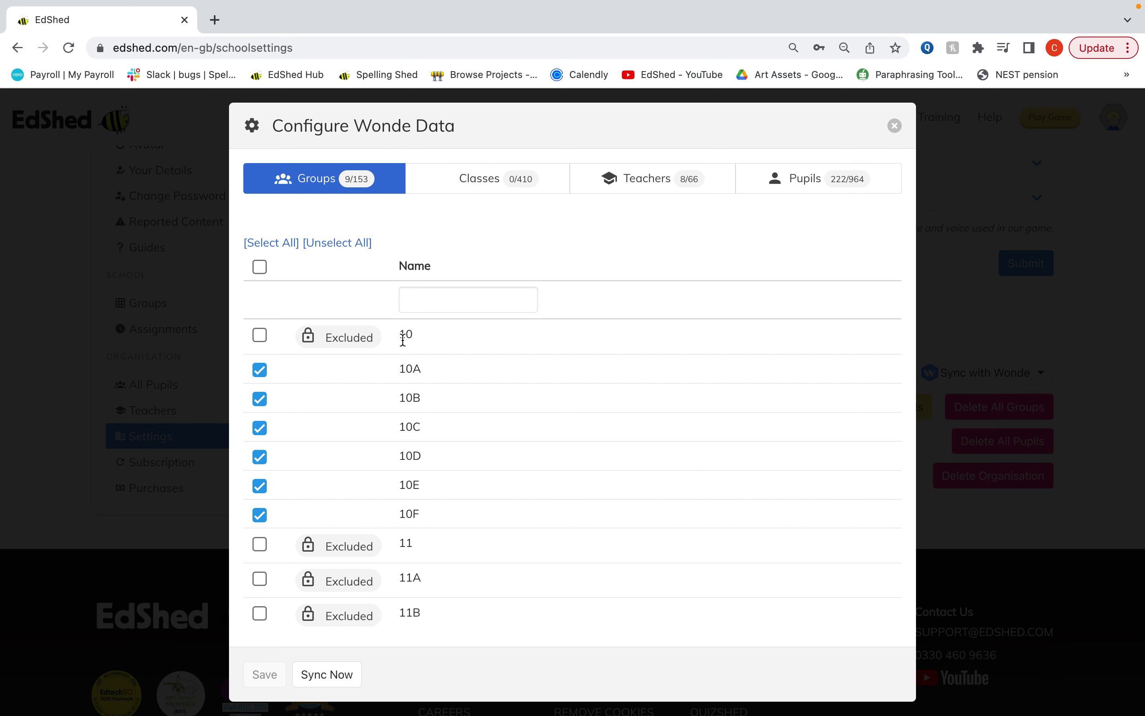
pyautogui.scroll(-3, 478, 462)
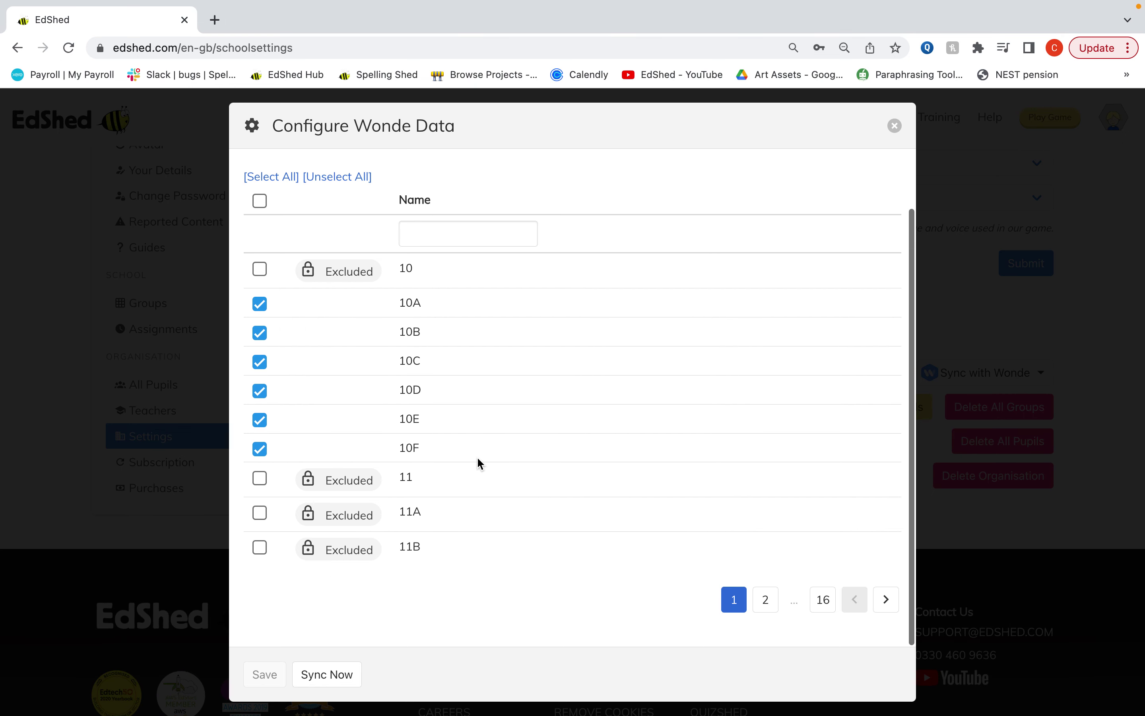
pyautogui.click(886, 601)
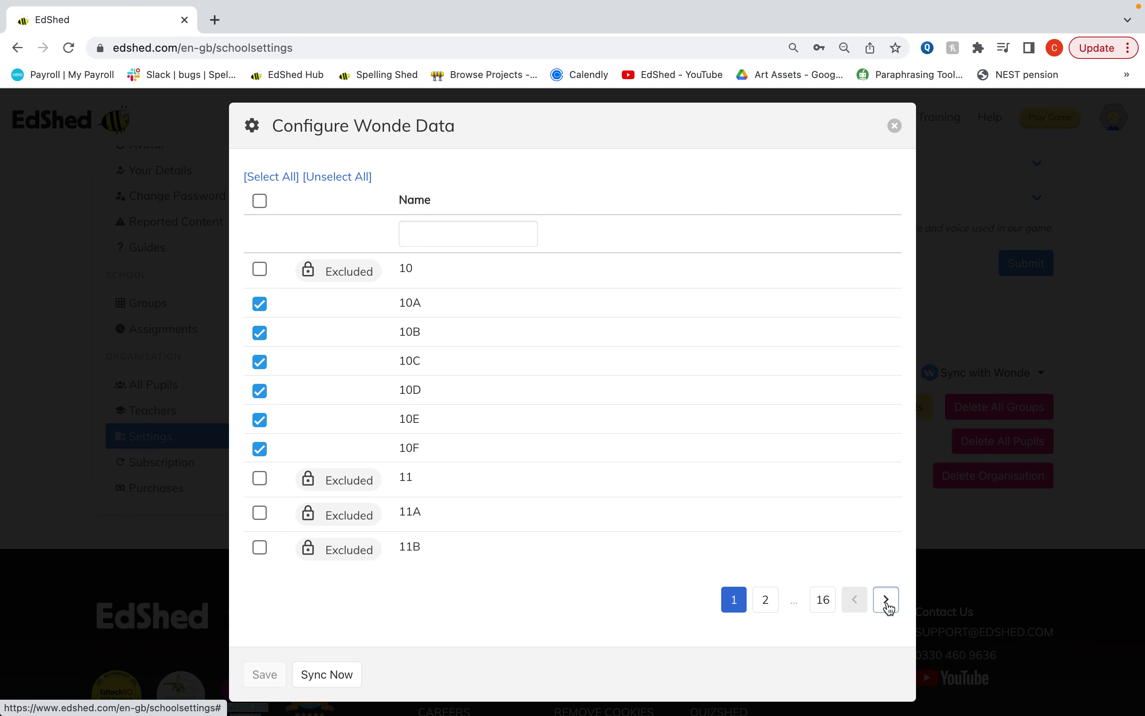
pyautogui.click(885, 637)
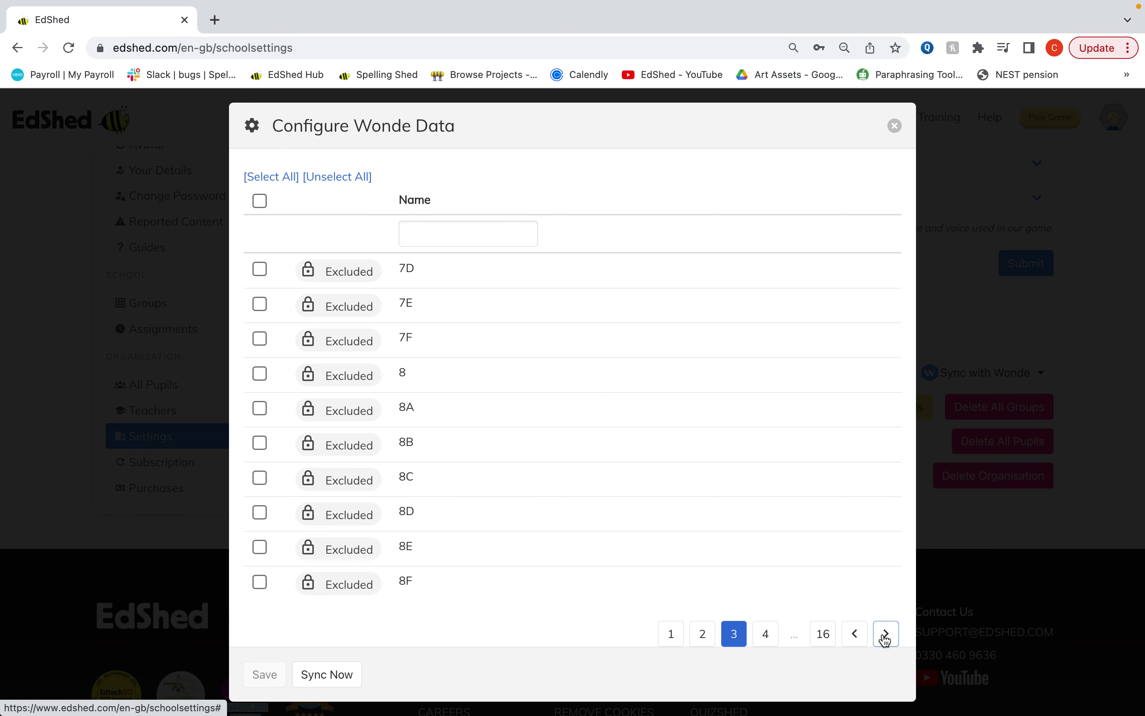
pyautogui.click(886, 637)
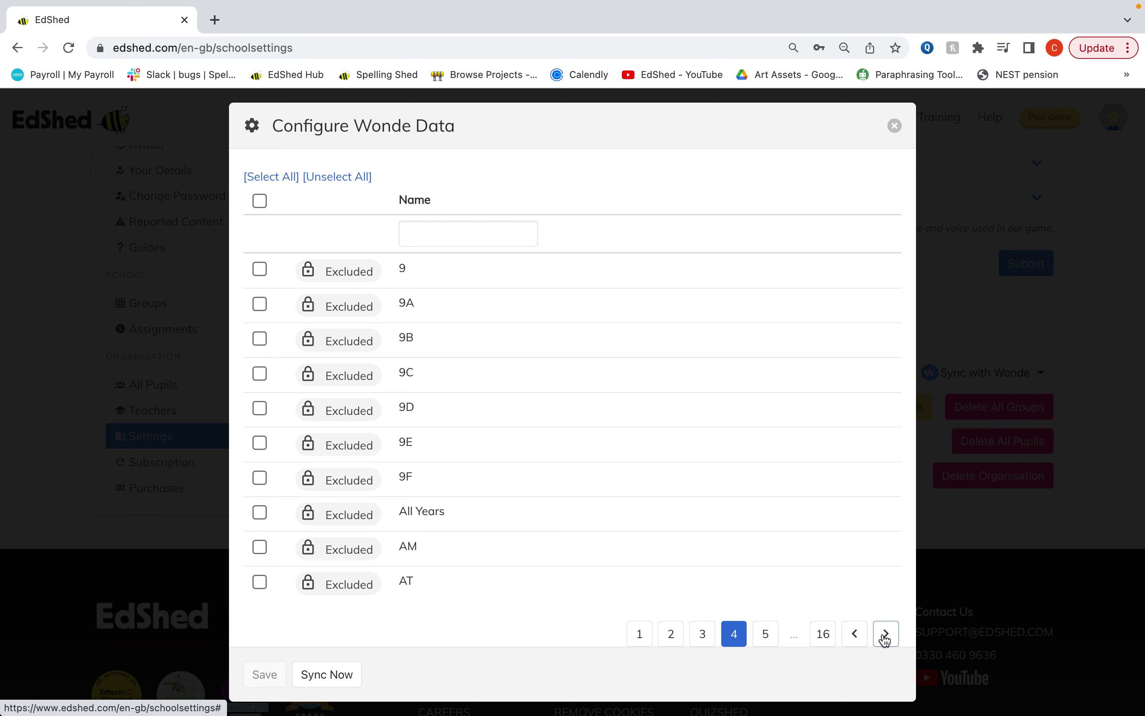
pyautogui.click(885, 637)
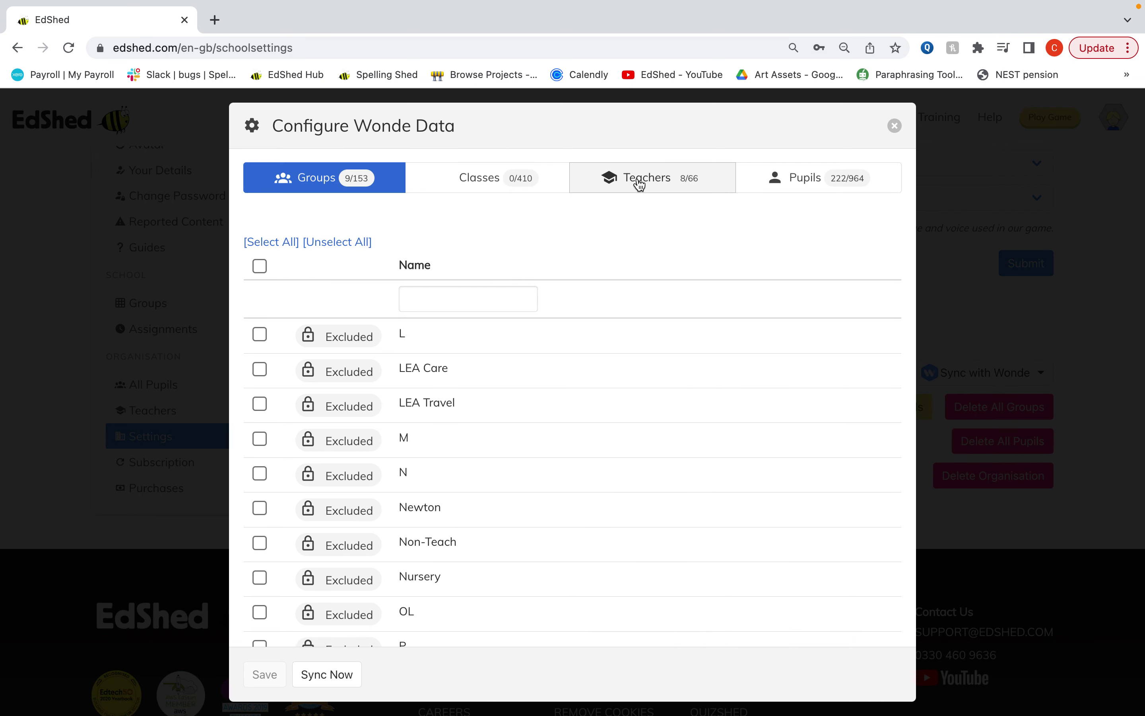
# Examine the inclusion status and group membership of teachers and pupils in the Wonde configuration
pyautogui.click(639, 185)
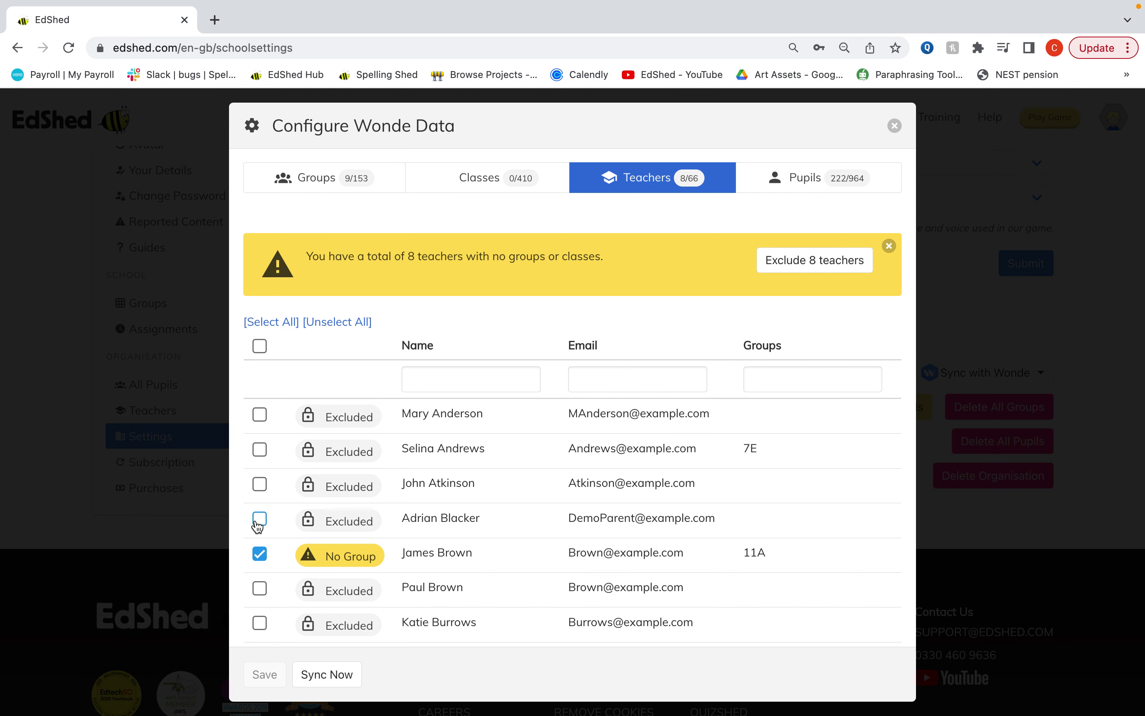
pyautogui.scroll(-2, 410, 545)
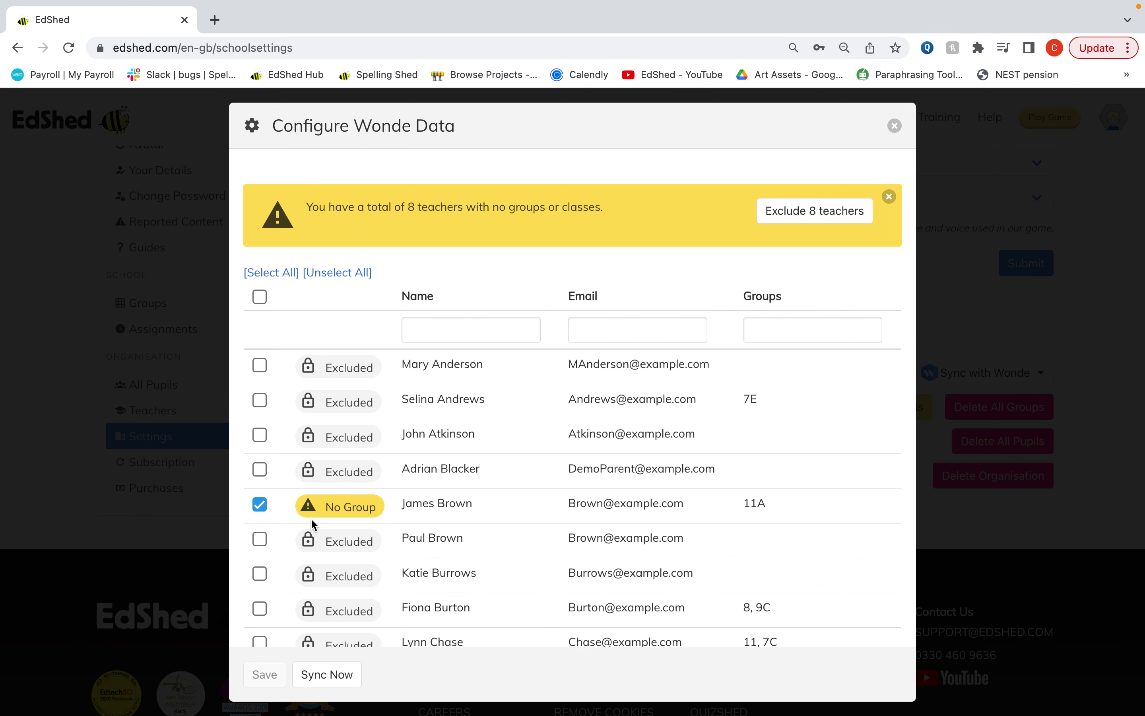
pyautogui.scroll(-3, 391, 514)
pyautogui.scroll(3, 391, 514)
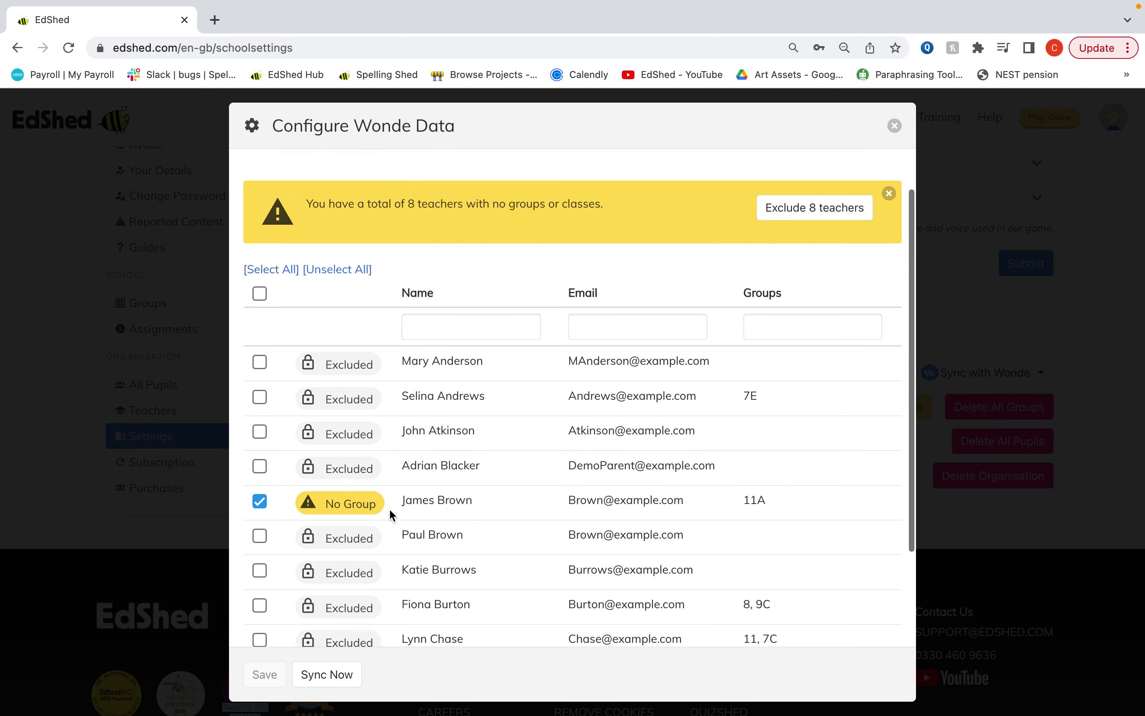
pyautogui.scroll(2, 391, 514)
pyautogui.click(807, 186)
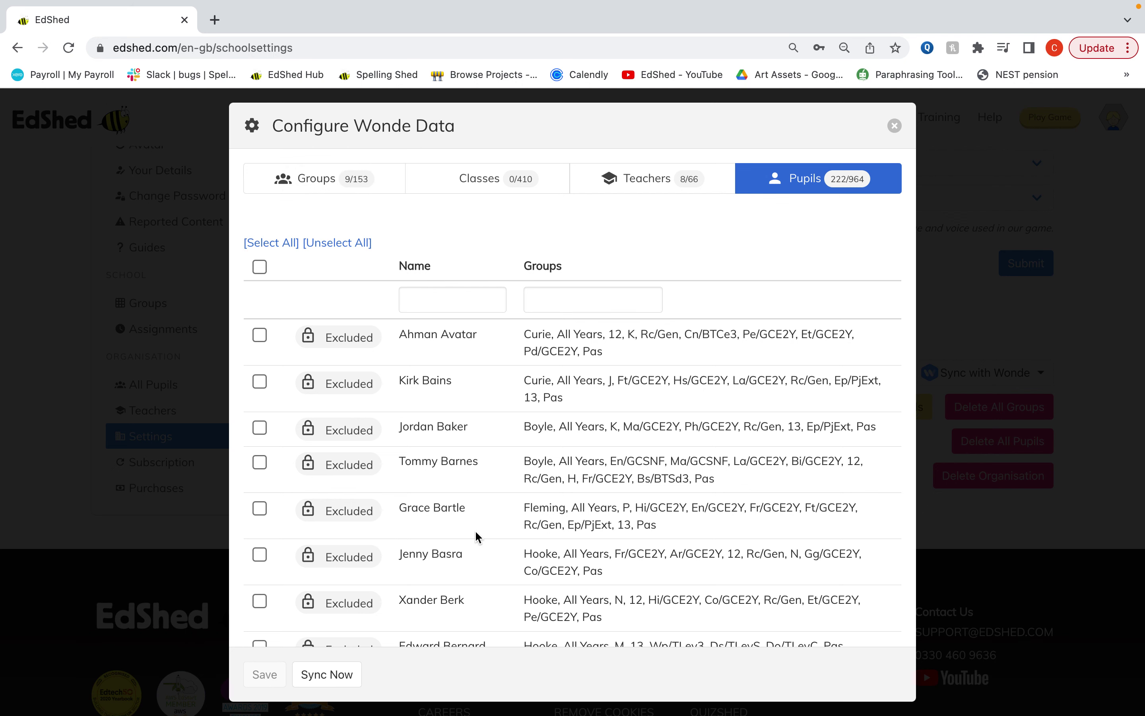
pyautogui.scroll(-4, 476, 532)
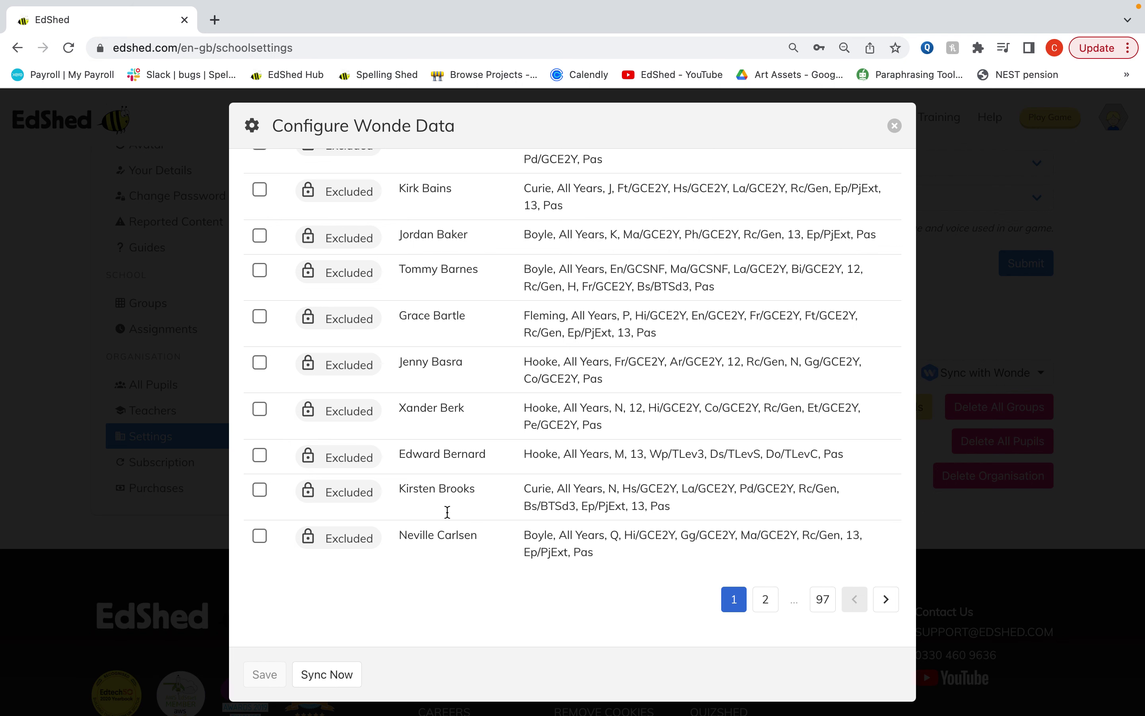
pyautogui.scroll(4, 448, 516)
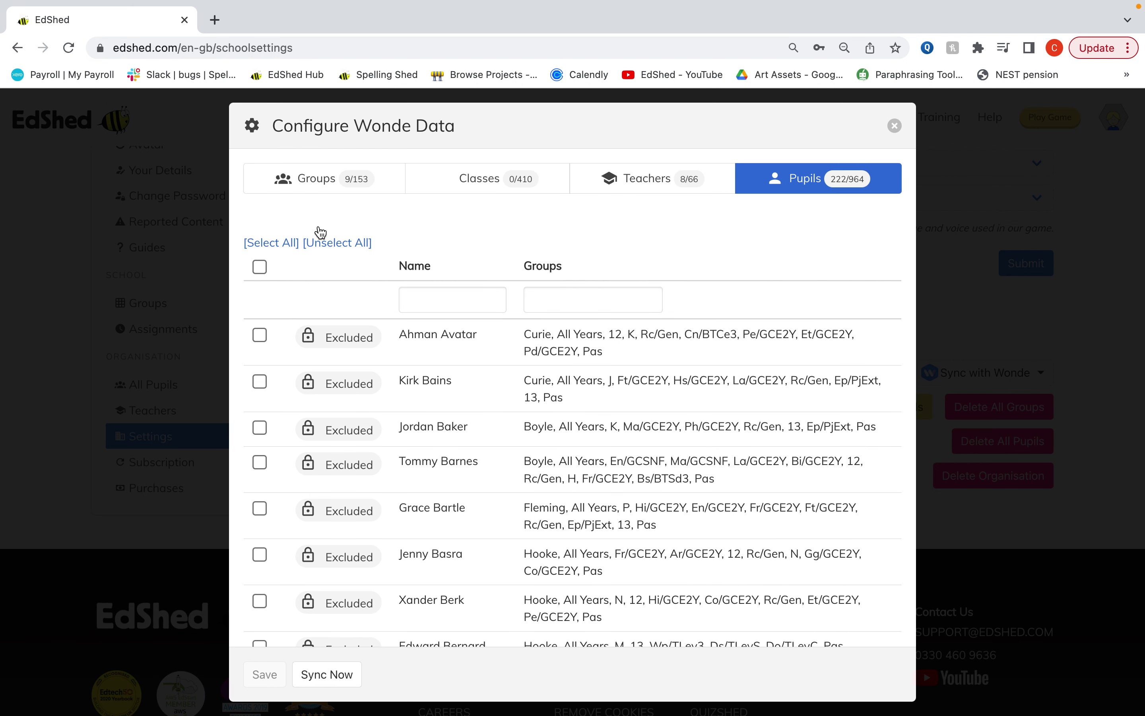
# Remove the exclusion from the fourth teacher in the Wonde teacher list, directly above the included 11A teacher
pyautogui.click(330, 187)
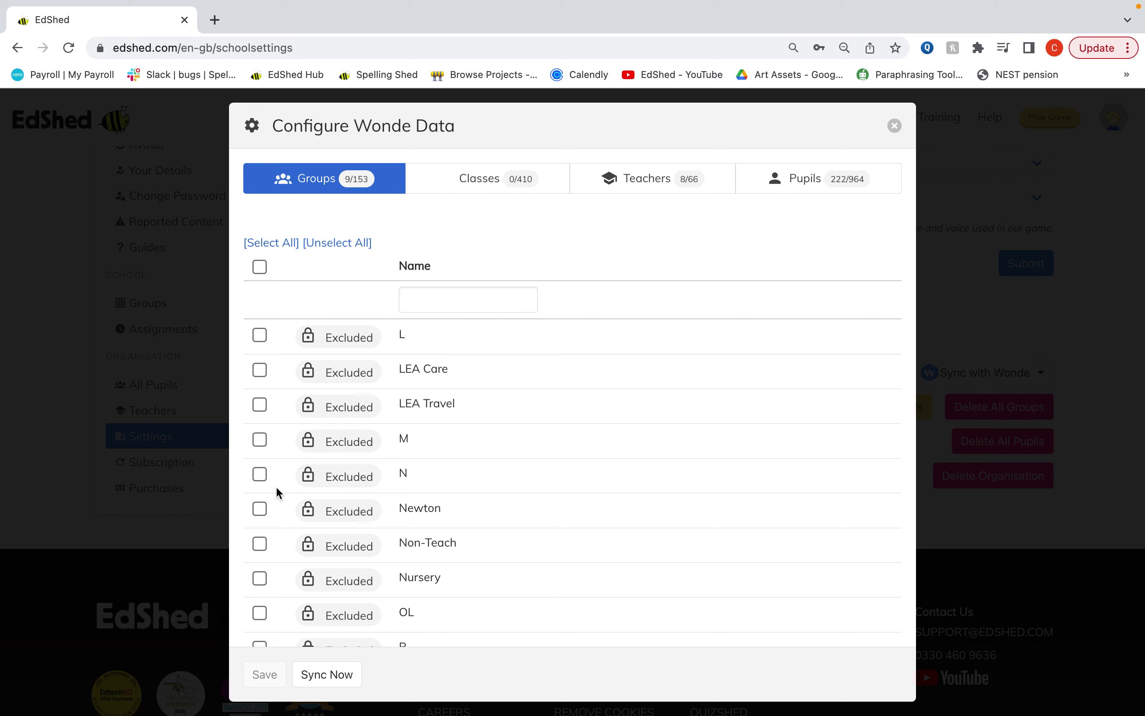
pyautogui.click(523, 183)
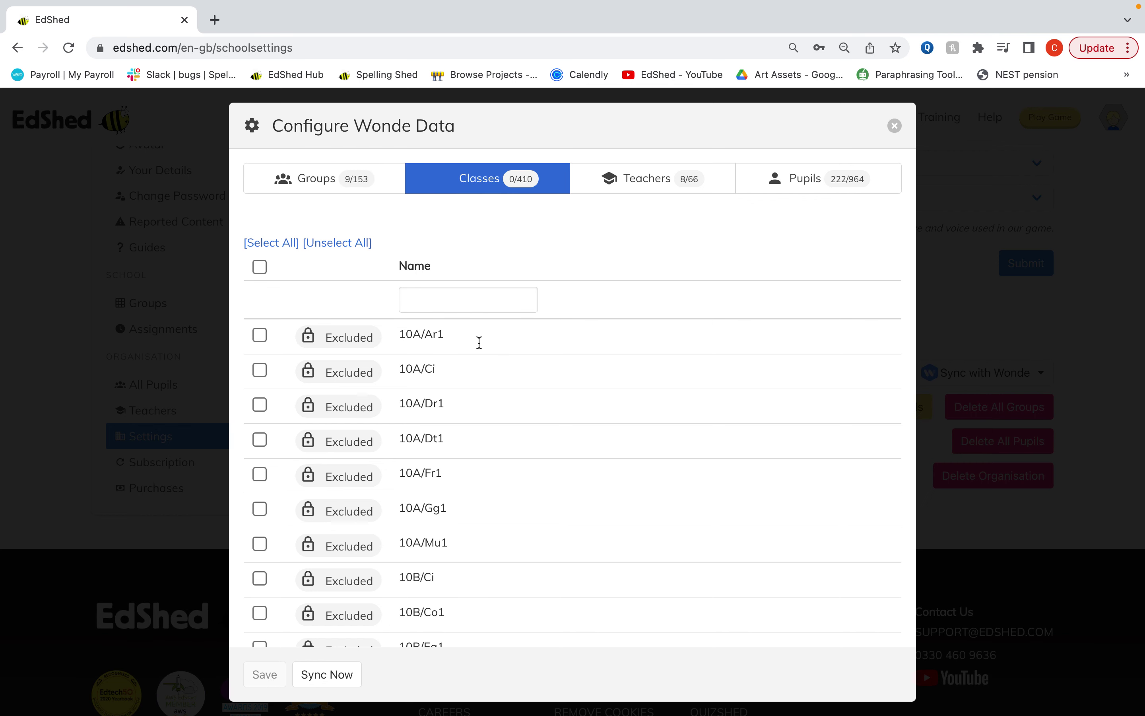
pyautogui.click(623, 194)
pyautogui.click(265, 552)
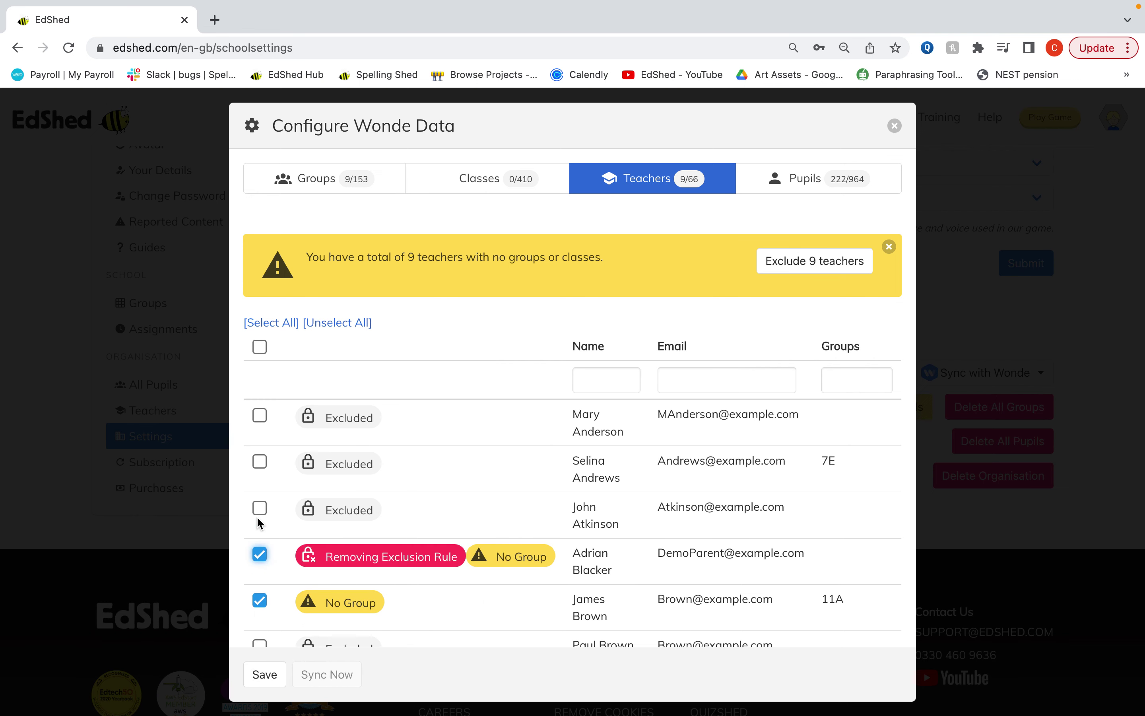
# Save the Wonde configuration, keeping the staff without groups, and synchronise the added data immediately
pyautogui.click(264, 676)
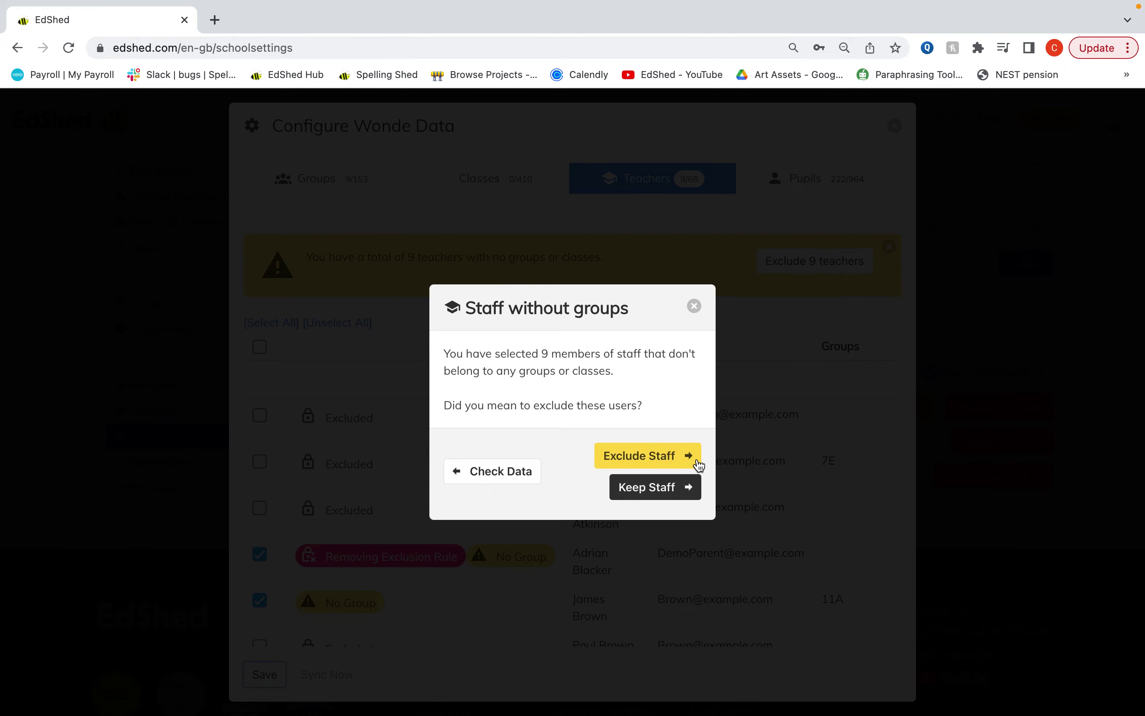
pyautogui.click(678, 487)
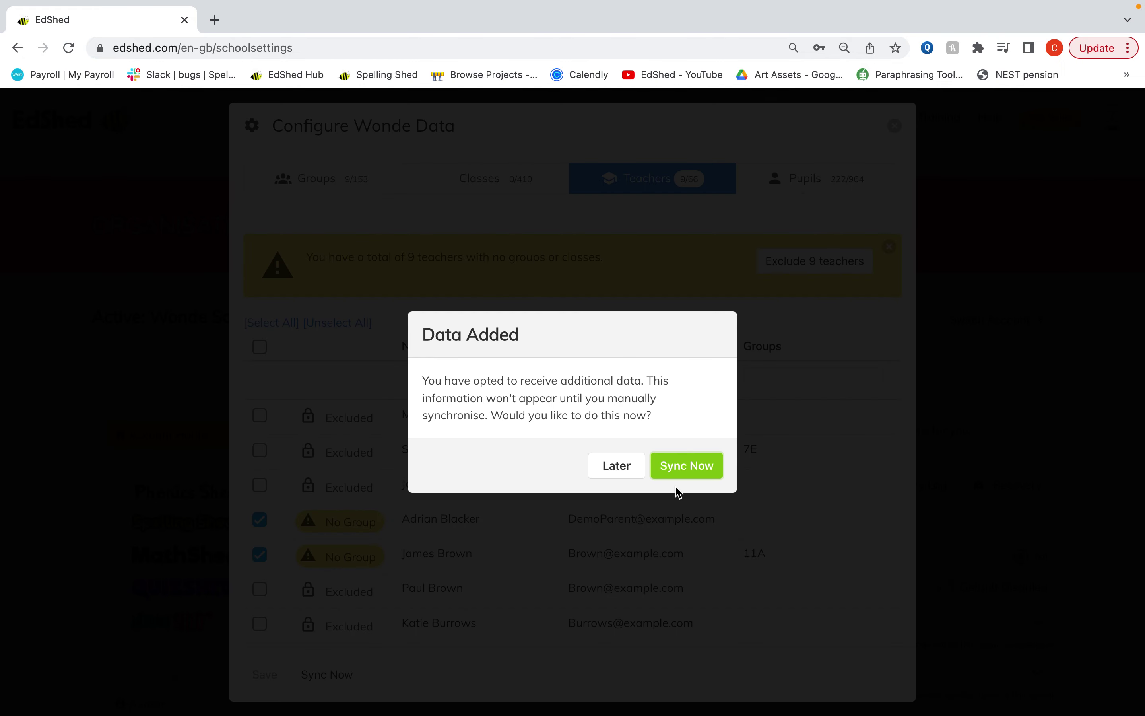
pyautogui.click(682, 467)
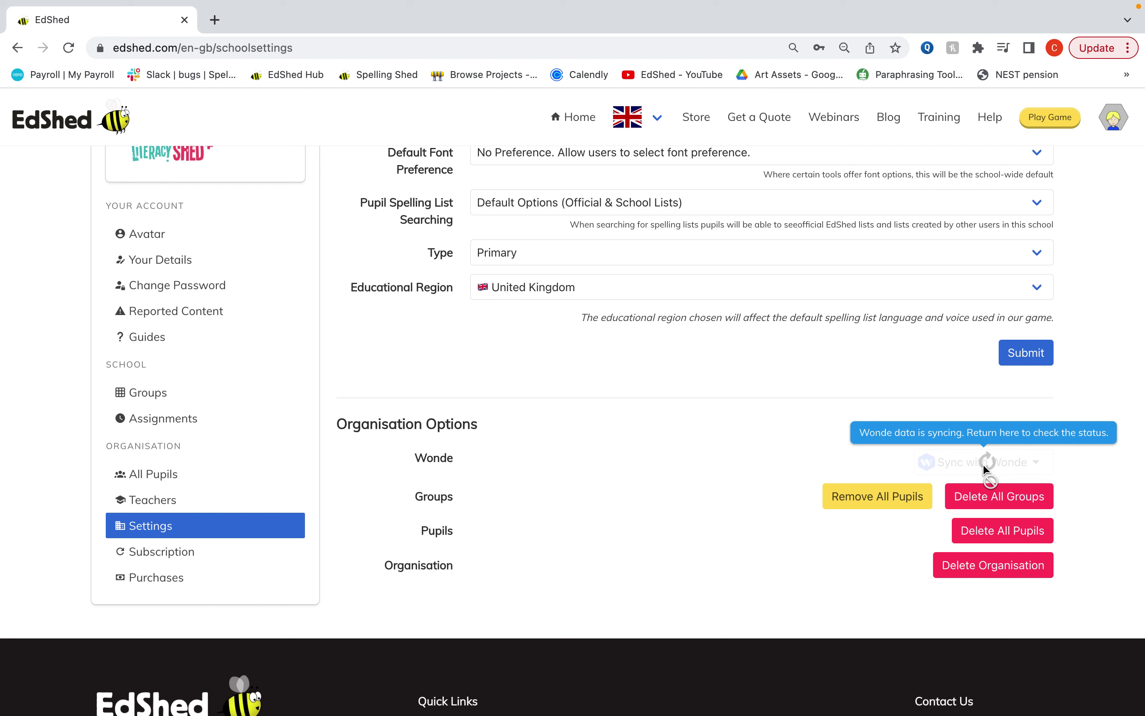
pyautogui.click(985, 470)
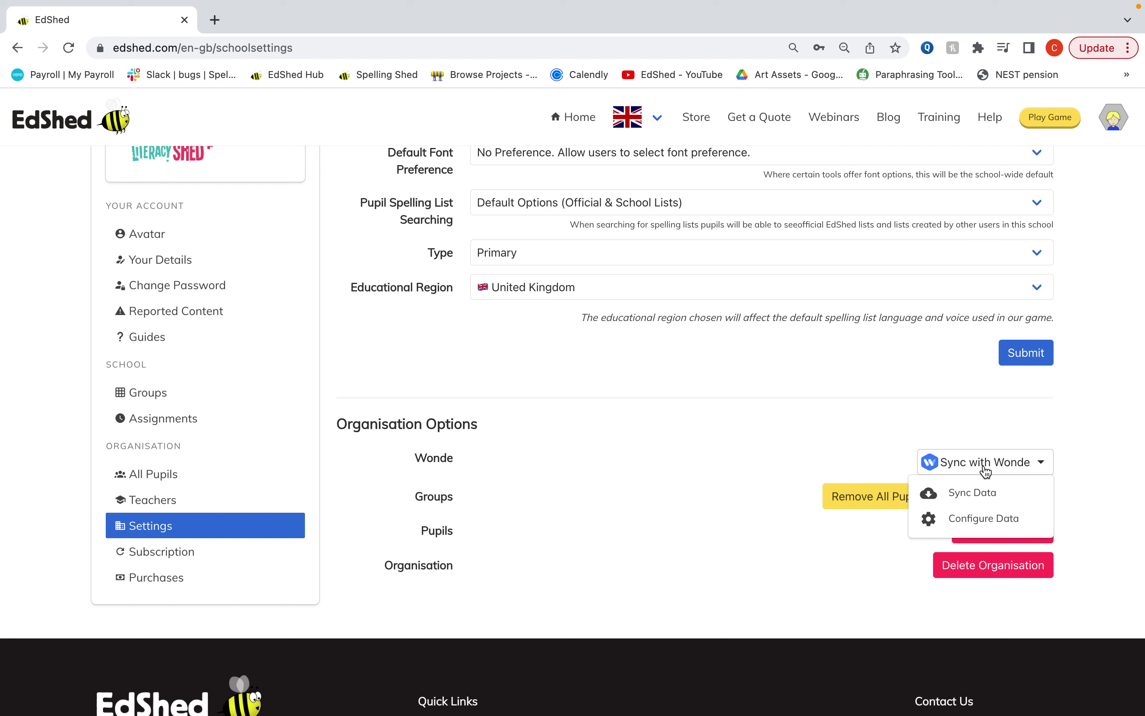
pyautogui.click(1022, 430)
pyautogui.click(1038, 465)
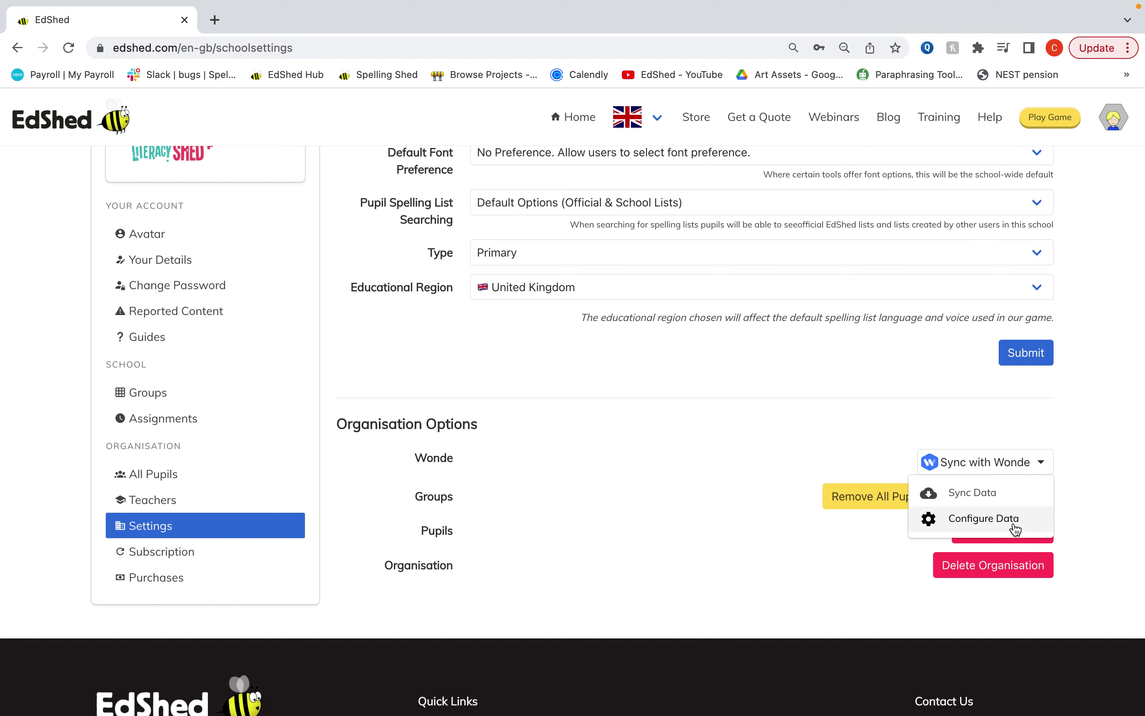
pyautogui.click(1075, 494)
pyautogui.click(1024, 464)
pyautogui.click(672, 447)
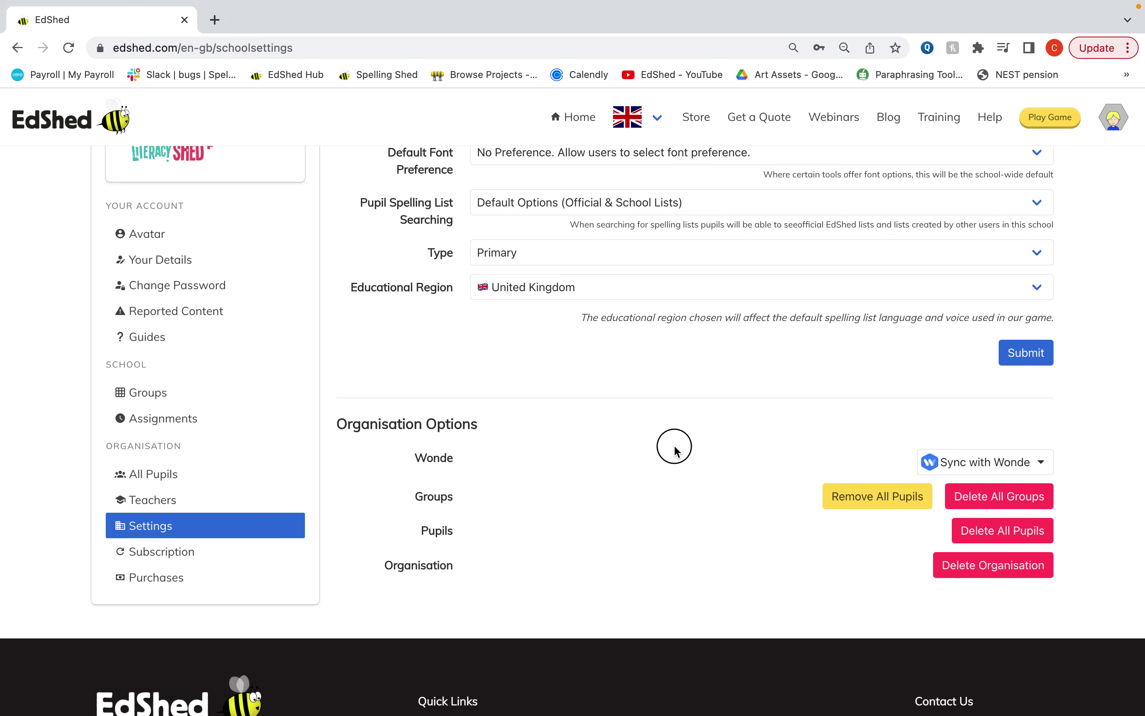
# Check the group assignments in the full pupil list and the school's pupil groups after the Wonde sync
pyautogui.scroll(2, 192, 455)
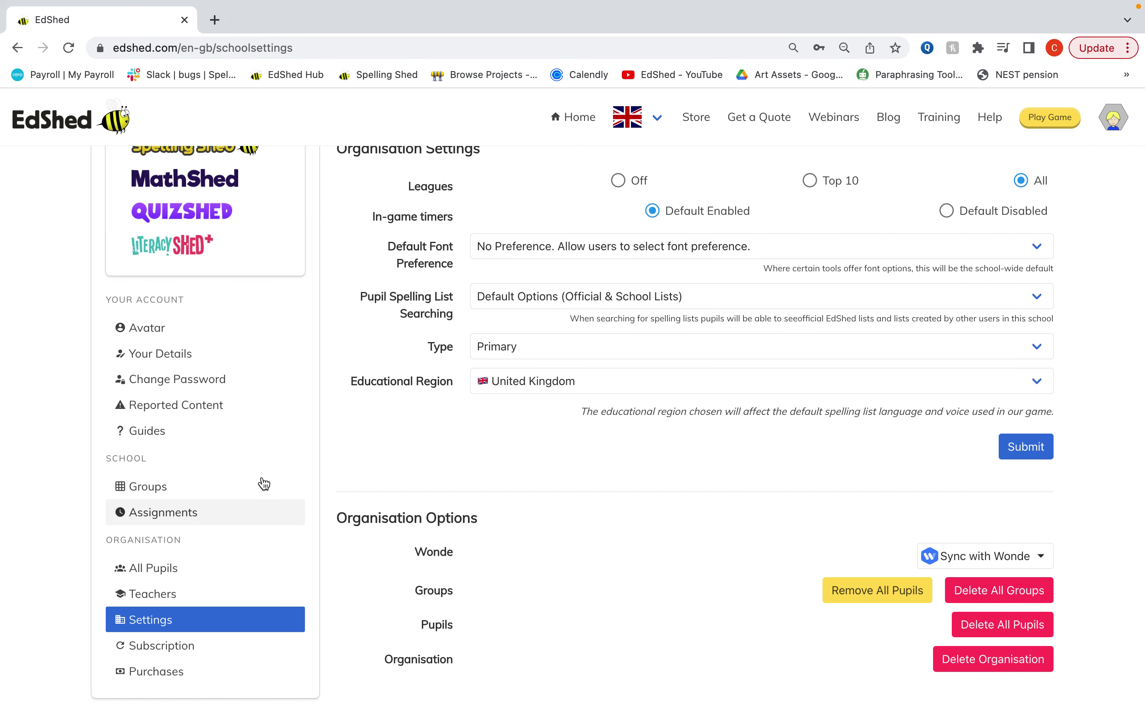
pyautogui.click(221, 569)
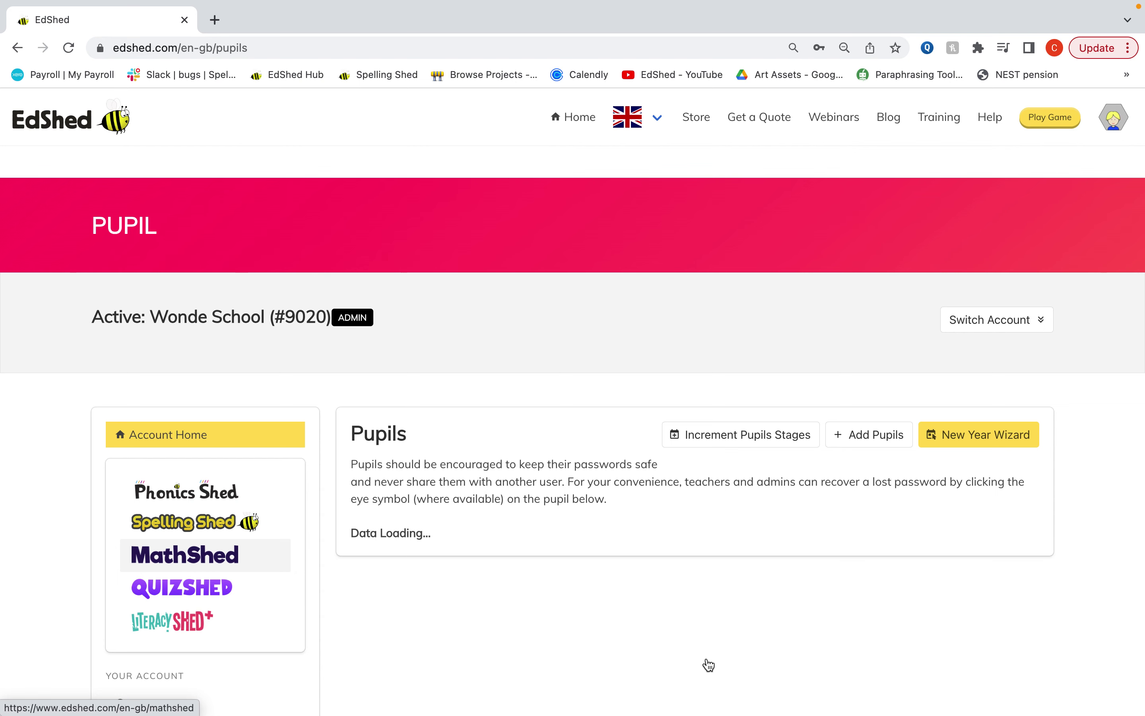
pyautogui.scroll(-7, 708, 665)
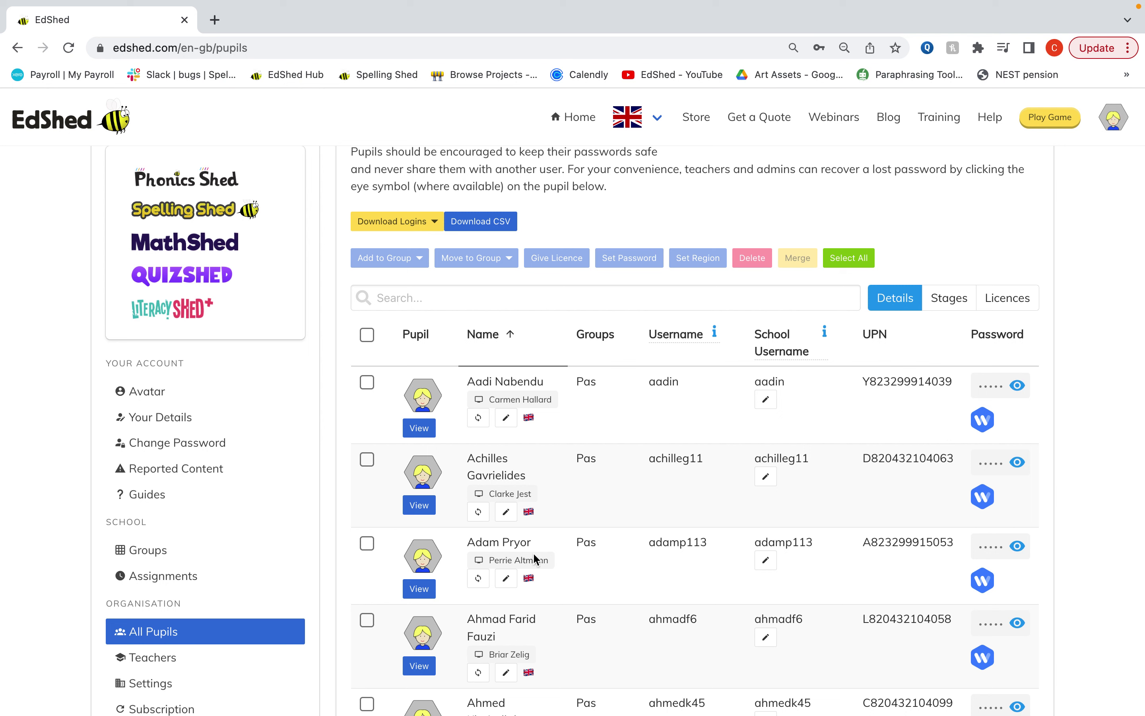
pyautogui.click(148, 550)
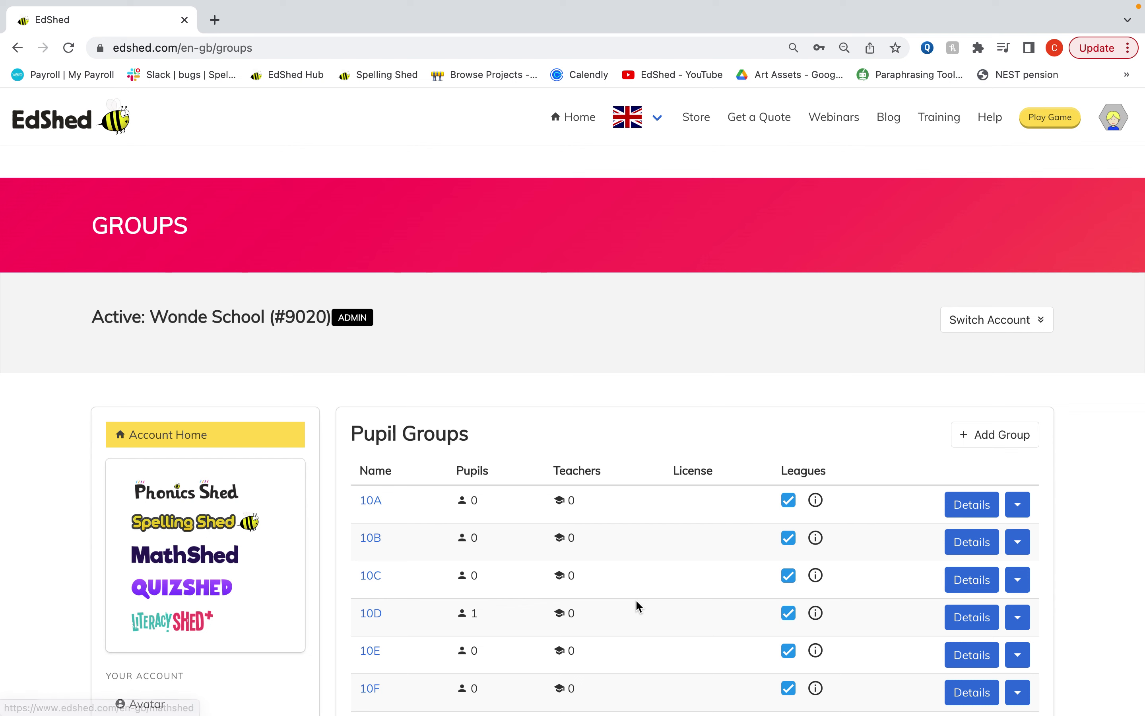
# Open the details of the Pas pupil group and bring up its teacher assignments
pyautogui.scroll(-8, 885, 658)
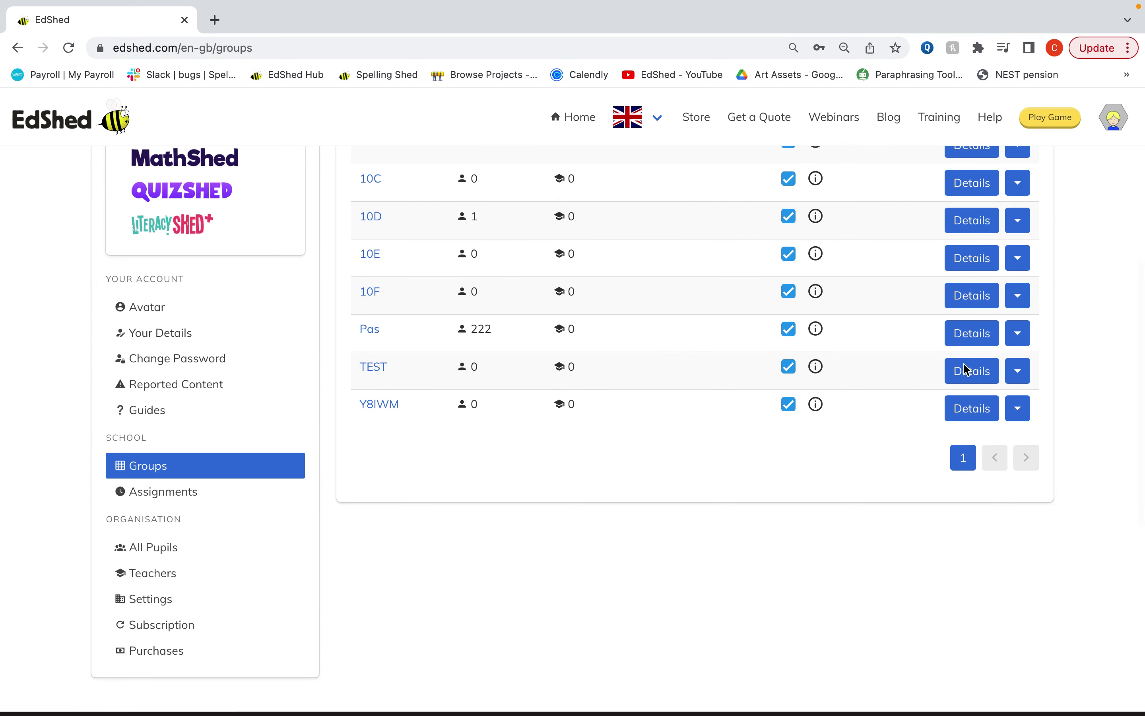
pyautogui.click(957, 346)
pyautogui.click(956, 348)
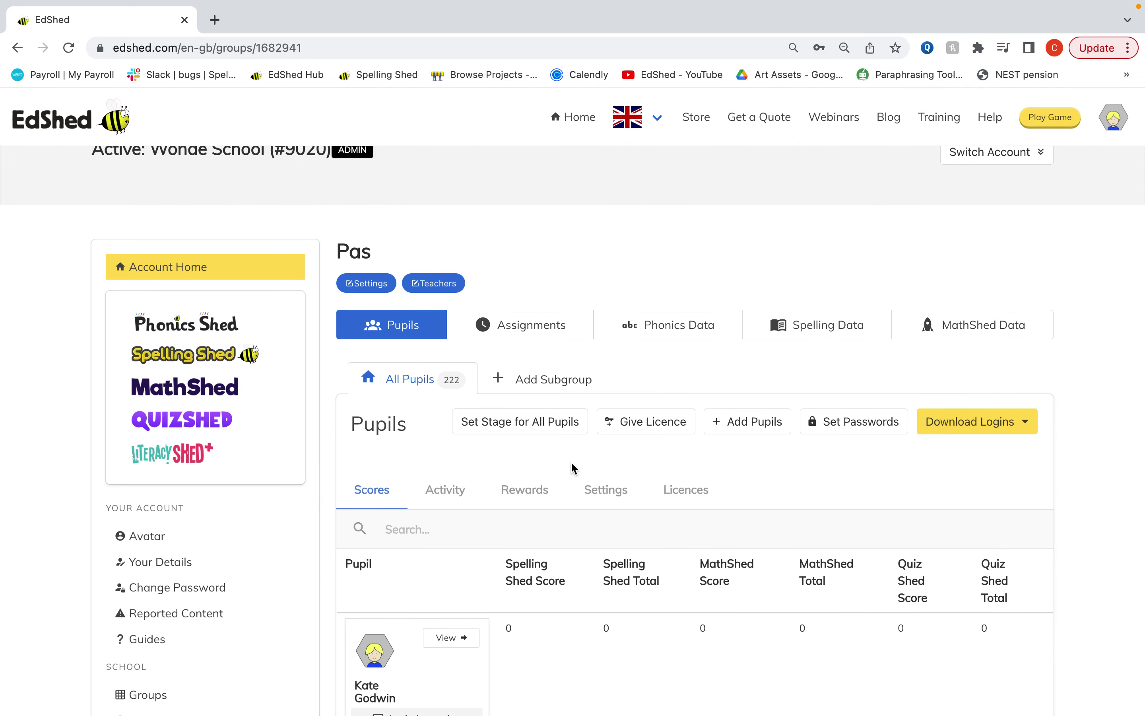
pyautogui.scroll(1, 488, 477)
pyautogui.scroll(3, 488, 478)
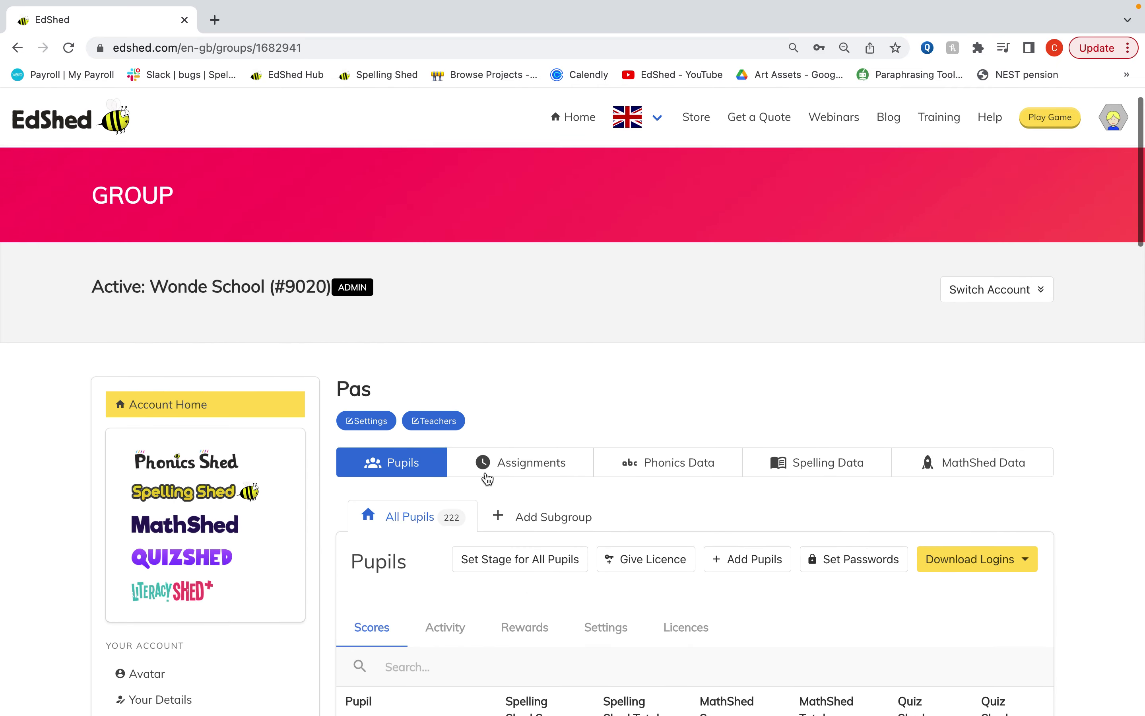
pyautogui.scroll(-1, 568, 425)
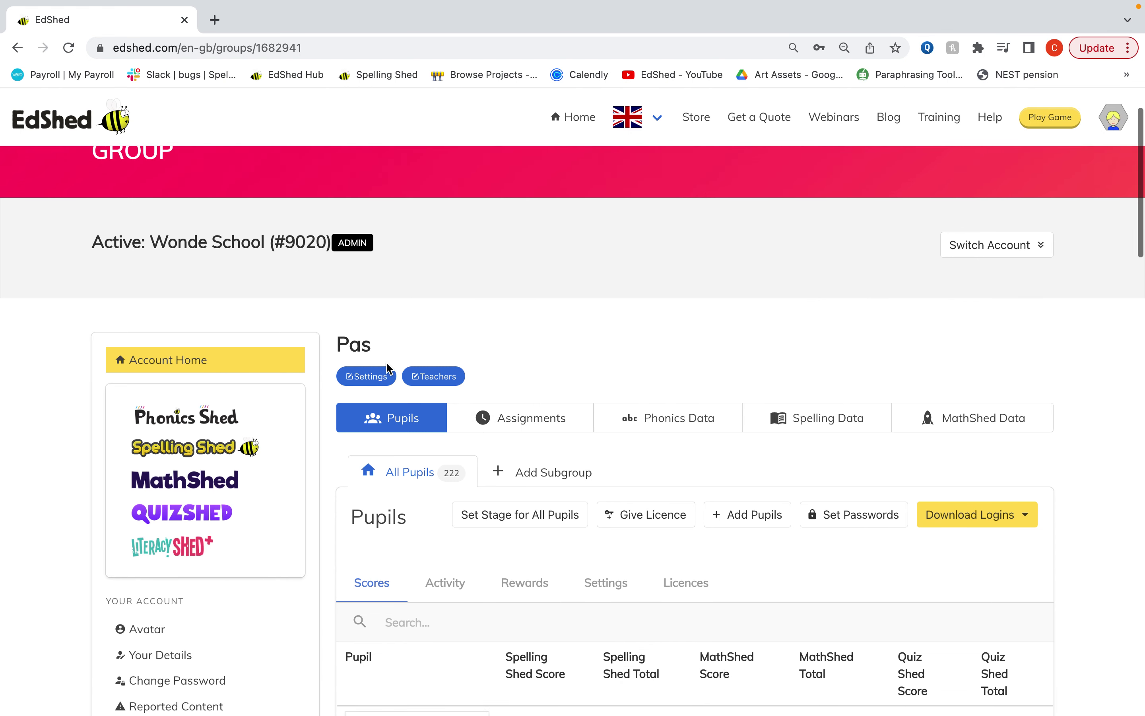
pyautogui.click(435, 377)
pyautogui.click(434, 337)
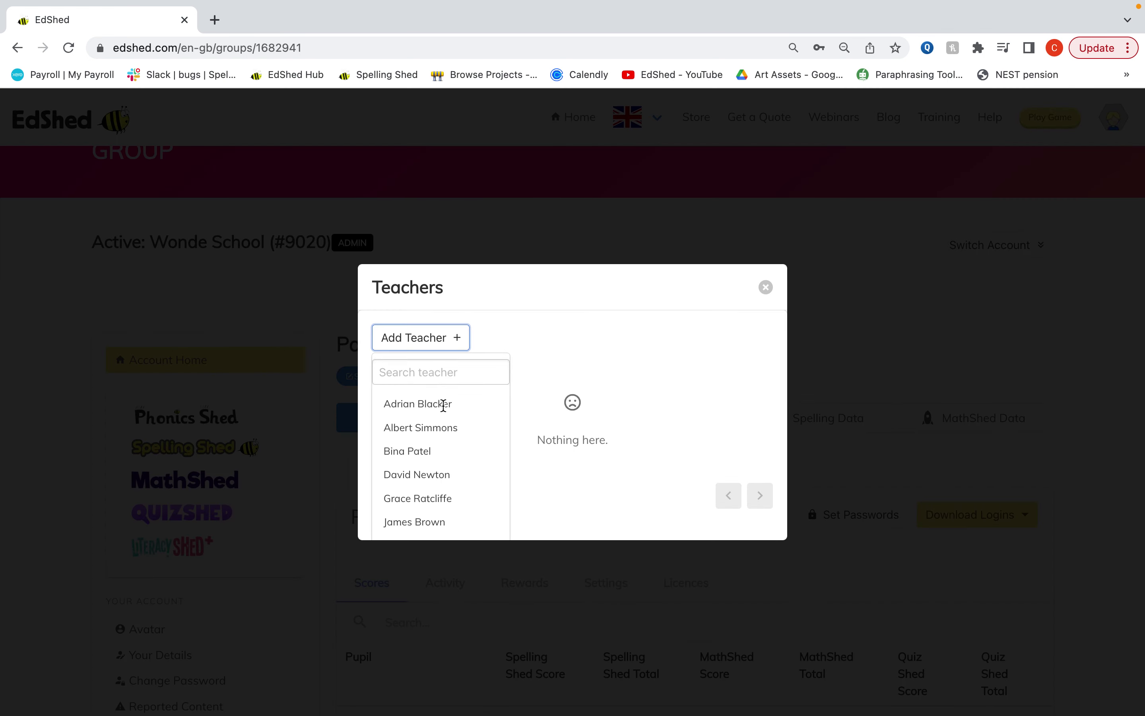
pyautogui.click(421, 452)
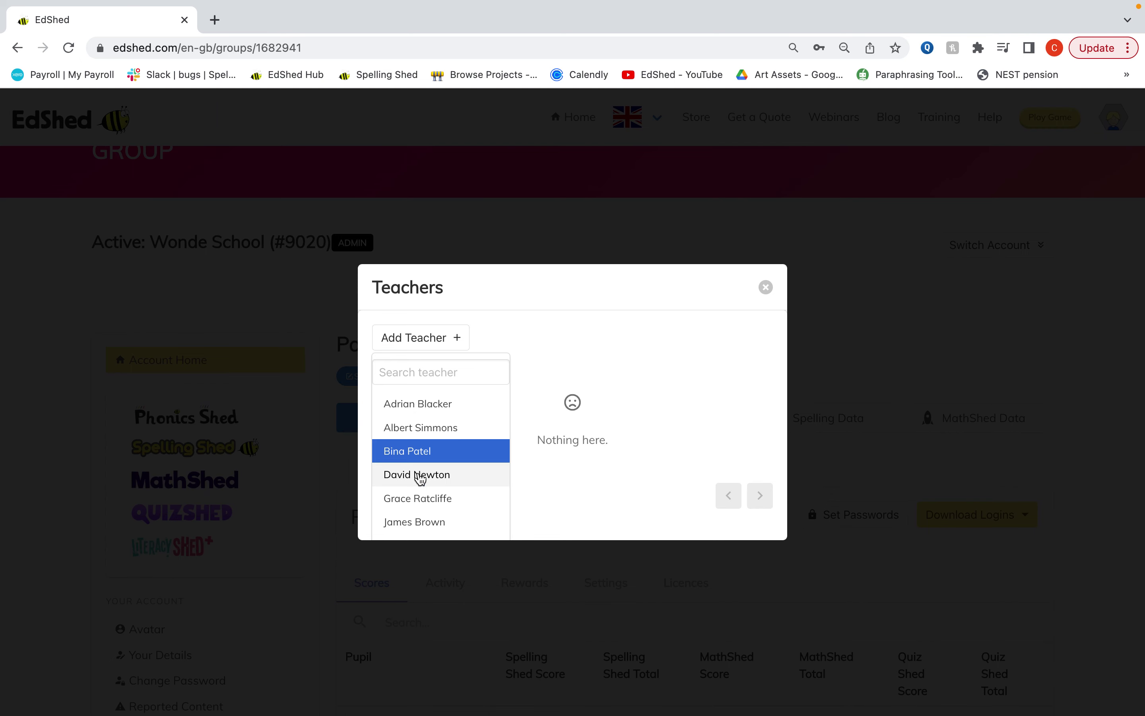
pyautogui.click(419, 501)
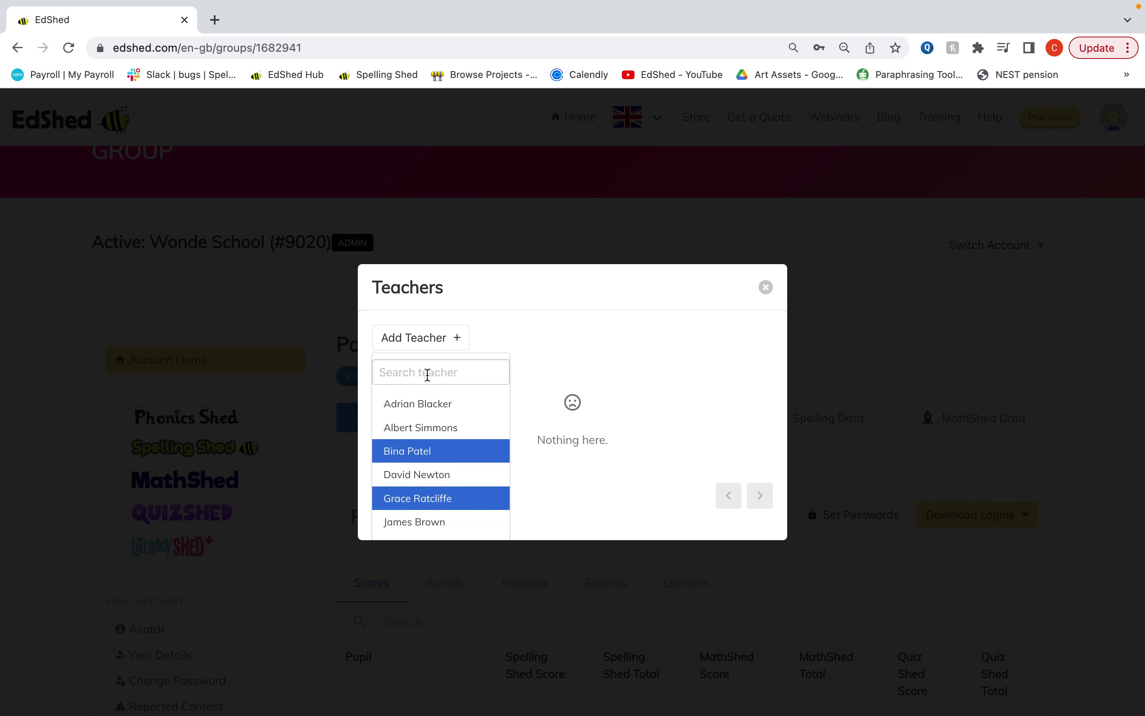
pyautogui.click(689, 424)
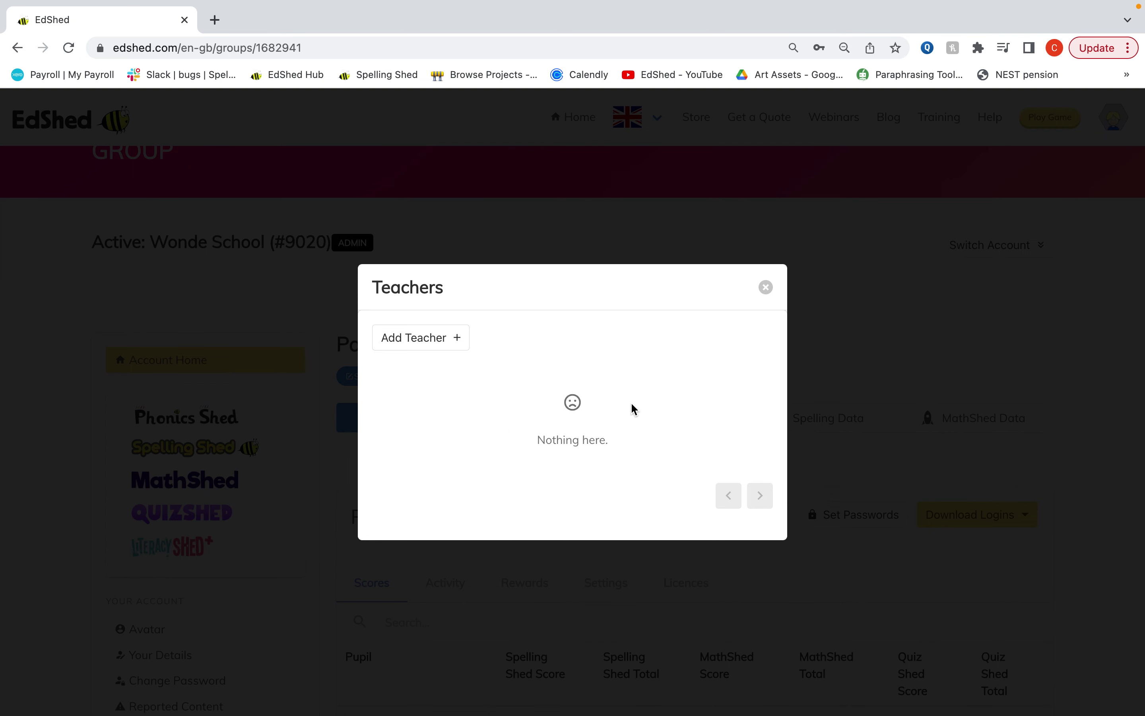
# Add the third and fifth teachers in the list of available teachers to the Pas group
pyautogui.click(434, 338)
pyautogui.click(422, 452)
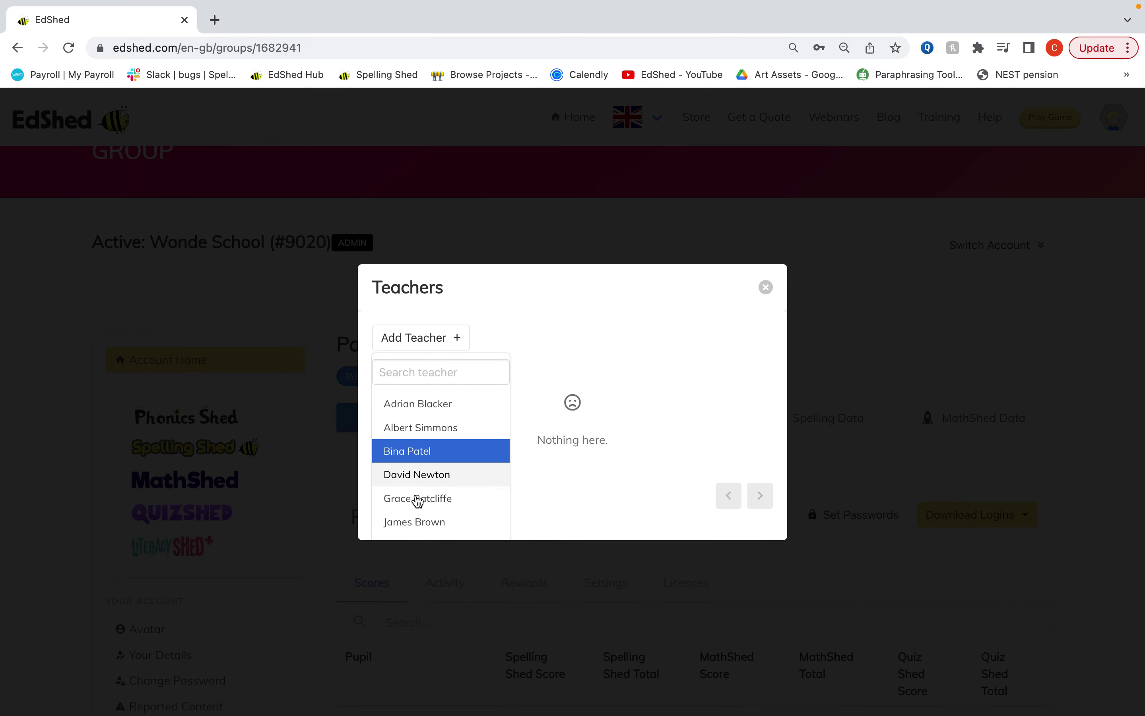
pyautogui.click(414, 500)
pyautogui.scroll(-3, 444, 493)
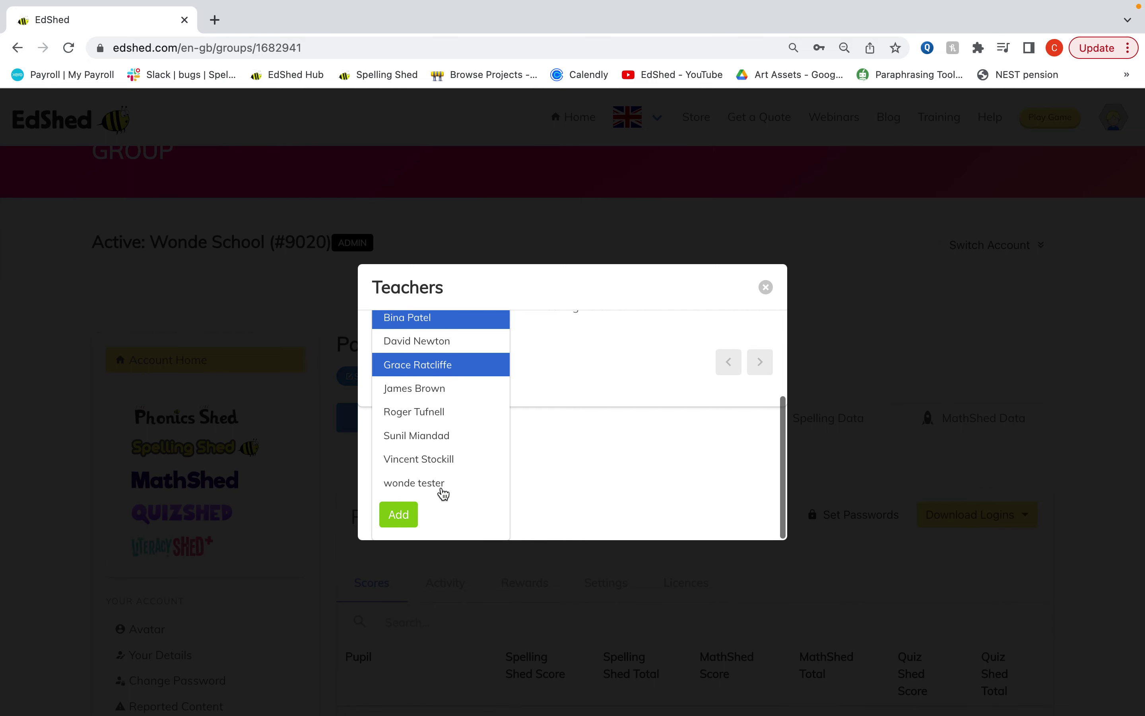
pyautogui.click(396, 521)
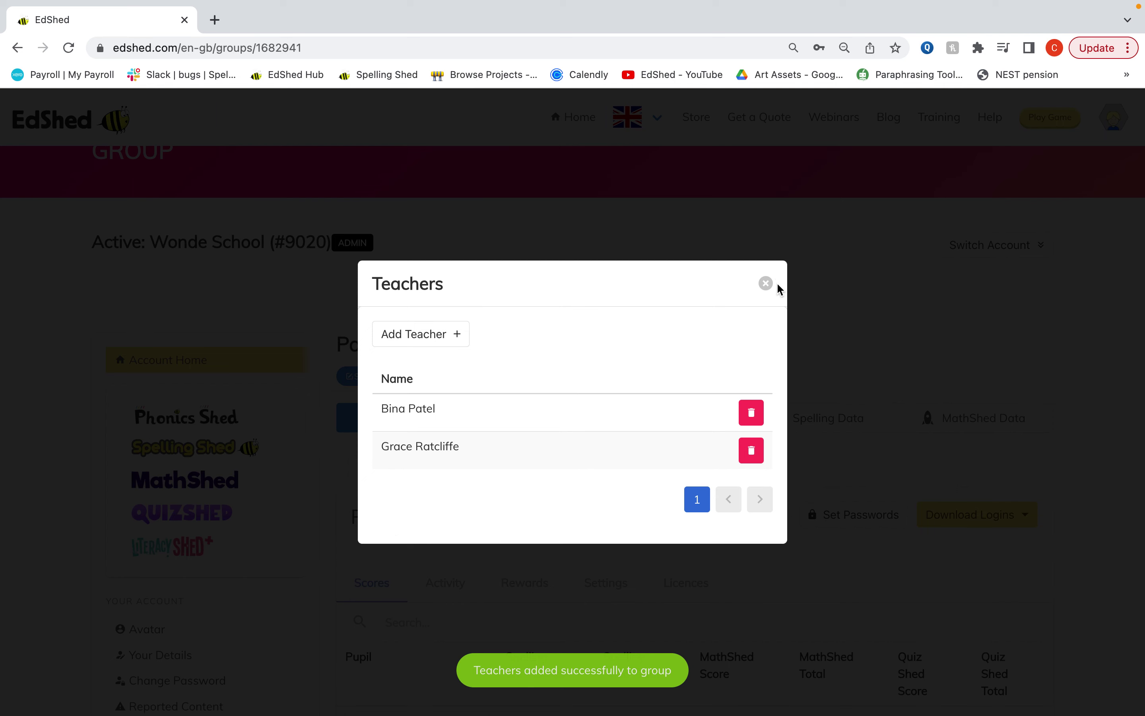